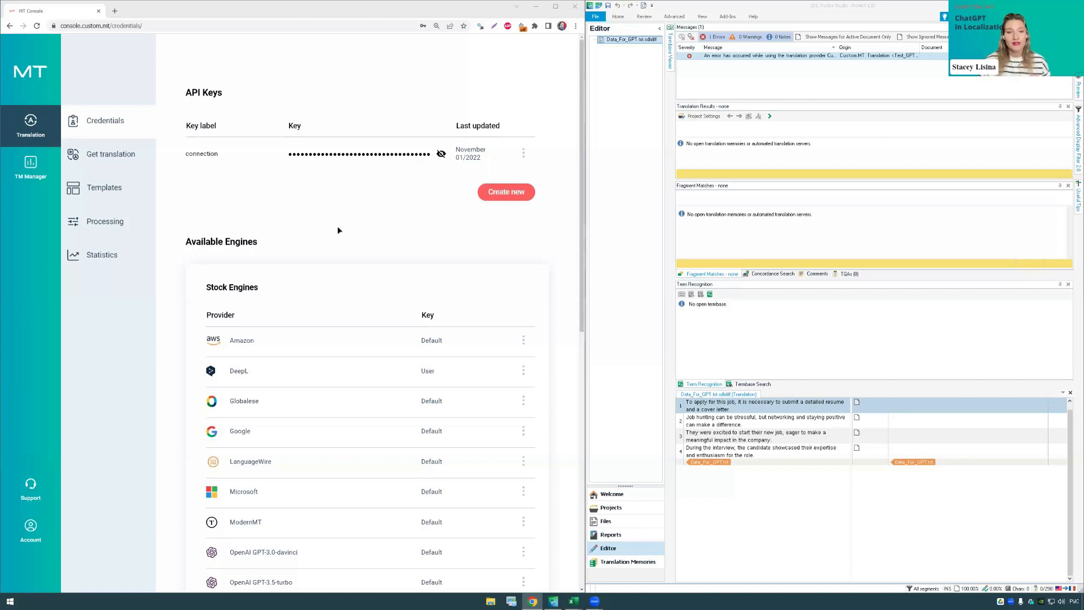
Step: Examine the available stock and custom engines on the credentials page, including the OpenAI GPT-3.0-davinci and GPT-3.5-turbo entries
{"action": "scroll", "coordinate": [357, 191], "scroll_direction": "down", "scroll_amount": 1}
{"action": "scroll", "coordinate": [357, 190], "scroll_direction": "down", "scroll_amount": 4}
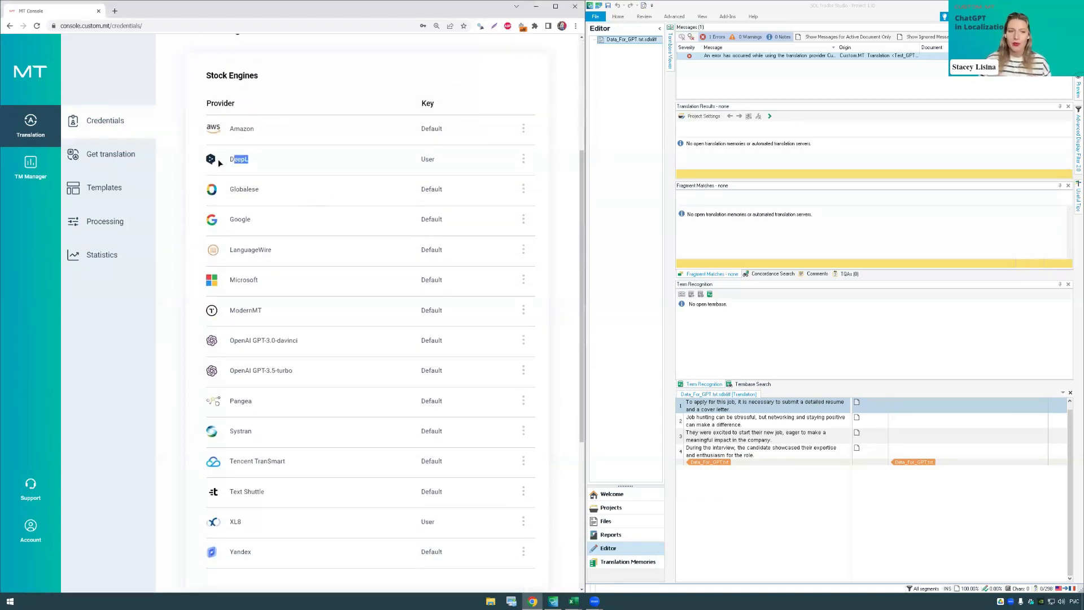
{"action": "scroll", "coordinate": [285, 200], "scroll_direction": "down", "scroll_amount": 2}
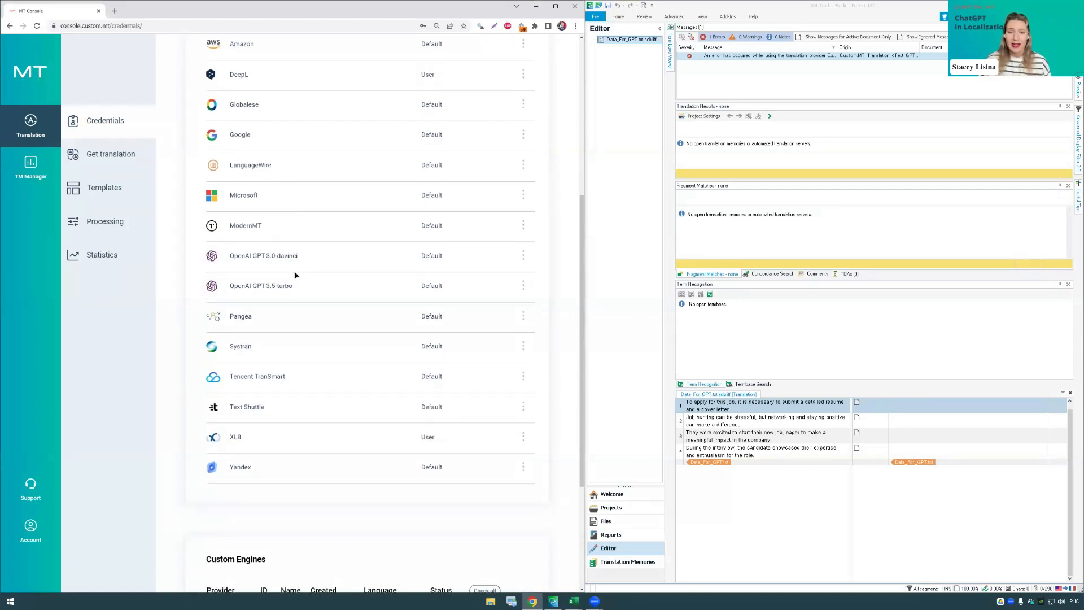
{"action": "left_click_drag", "start_coordinate": [298, 288], "coordinate": [286, 285]}
{"action": "scroll", "coordinate": [288, 285], "scroll_direction": "down", "scroll_amount": 4}
{"action": "left_click_drag", "start_coordinate": [248, 431], "coordinate": [353, 431]}
{"action": "left_click", "coordinate": [337, 367]}
{"action": "scroll", "coordinate": [333, 343], "scroll_direction": "up", "scroll_amount": 1}
{"action": "scroll", "coordinate": [334, 346], "scroll_direction": "up", "scroll_amount": 5}
{"action": "left_click_drag", "start_coordinate": [276, 391], "coordinate": [227, 394]}
{"action": "left_click", "coordinate": [278, 392]}
{"action": "left_click_drag", "start_coordinate": [294, 392], "coordinate": [252, 382]}
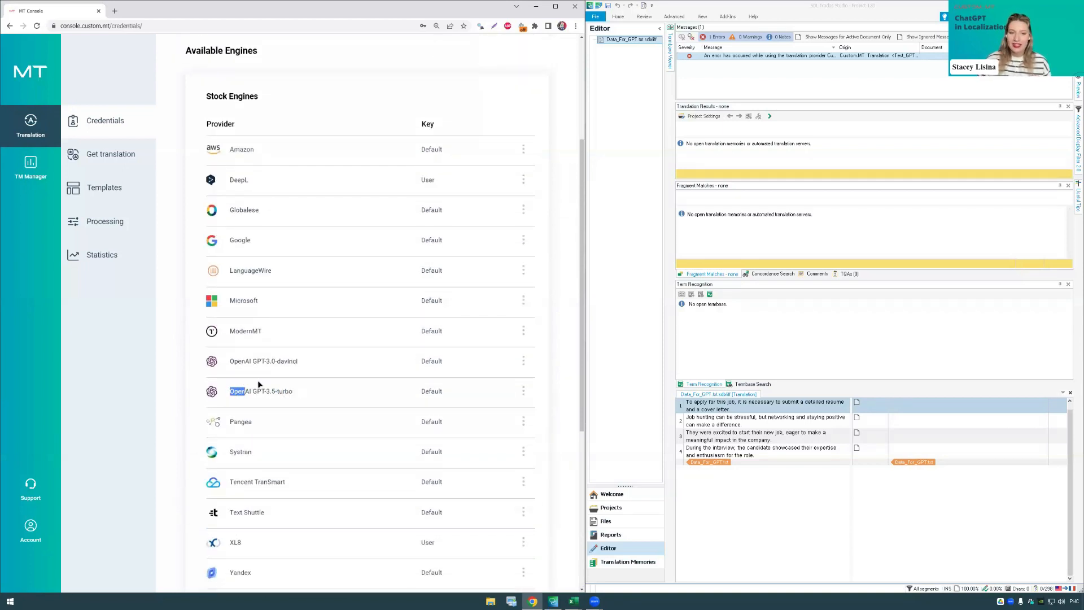
{"action": "left_click", "coordinate": [275, 377]}
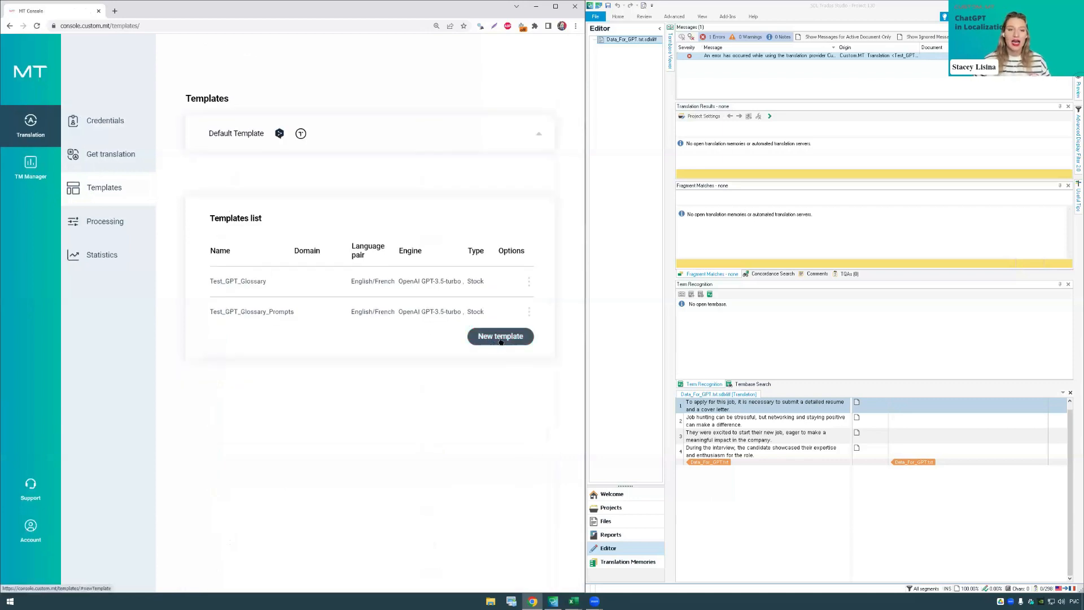
Step: Create a new template named Test_GPT_Pure and apply it to all domains
{"action": "left_click", "coordinate": [500, 336]}
{"action": "left_click", "coordinate": [296, 193]}
{"action": "left_click", "coordinate": [297, 194]}
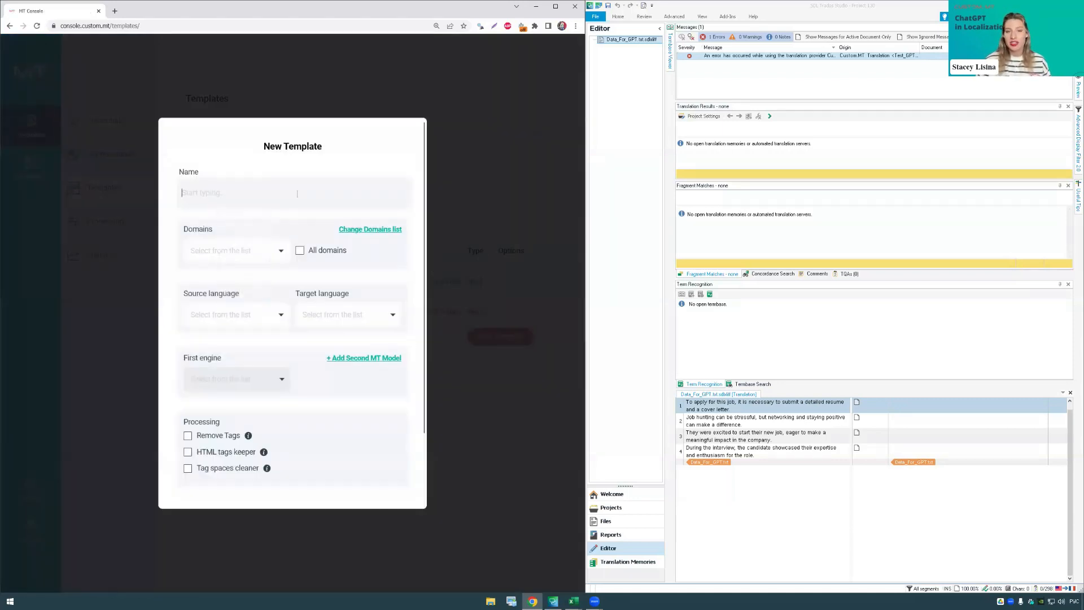
{"action": "left_click", "coordinate": [297, 194]}
{"action": "key", "text": "alt+shift"}
{"action": "type", "text": "test"}
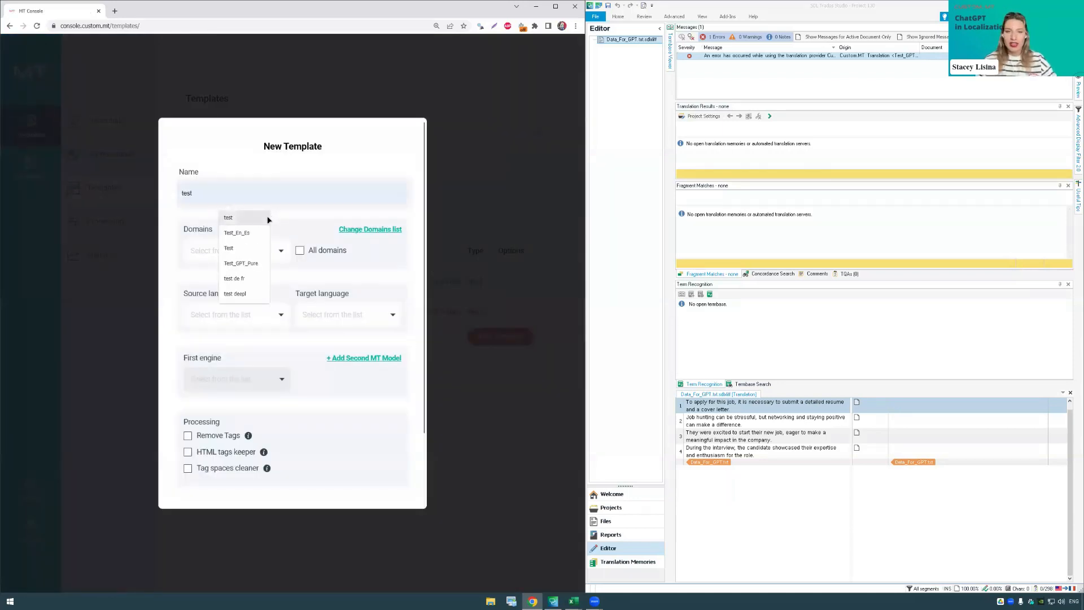
{"action": "left_click", "coordinate": [249, 263]}
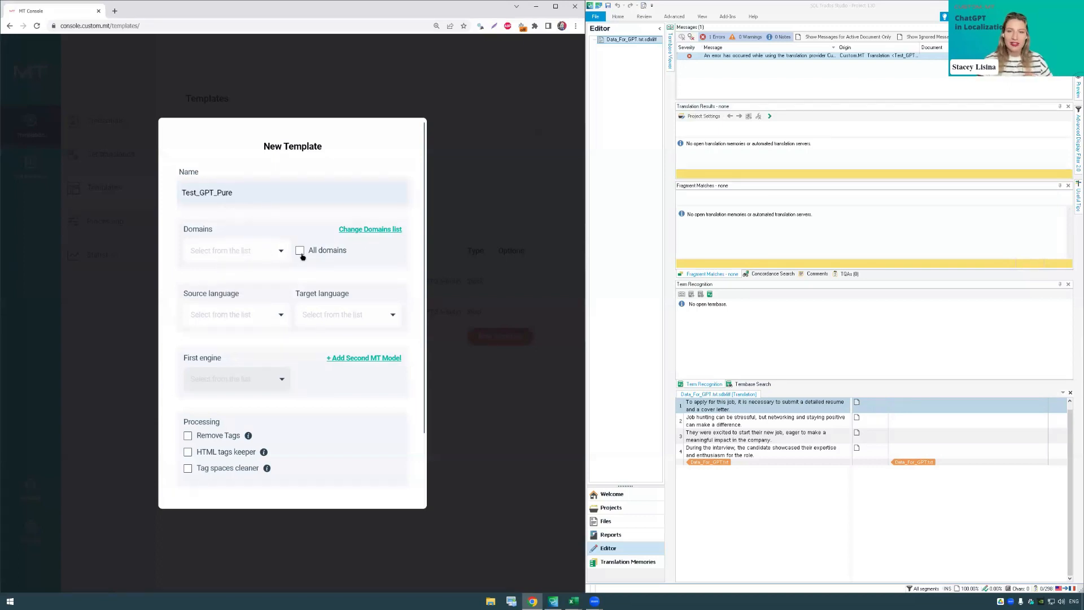
{"action": "left_click", "coordinate": [300, 251]}
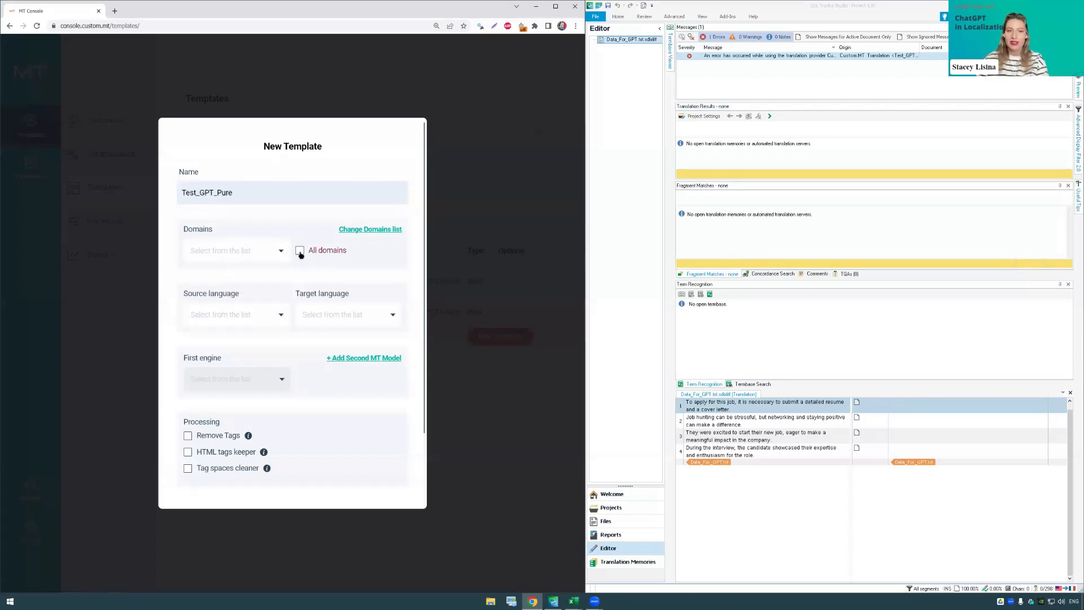
Step: Set the template's source language to English and its target language to French
{"action": "left_click", "coordinate": [260, 316]}
{"action": "type", "text": "en"}
{"action": "left_click", "coordinate": [236, 340]}
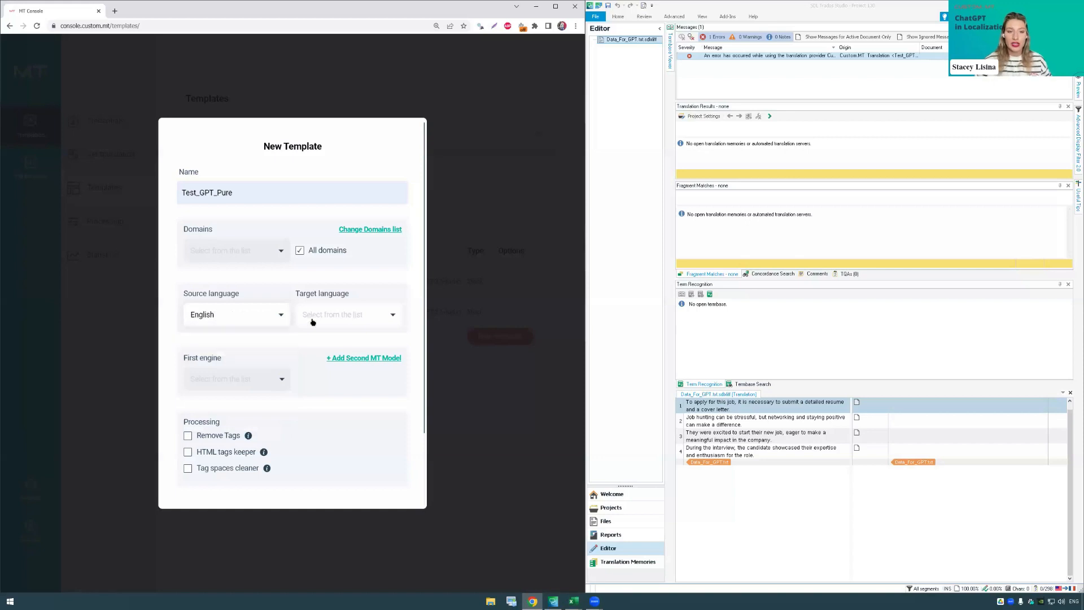
{"action": "left_click", "coordinate": [329, 318]}
{"action": "type", "text": "fr"}
{"action": "left_click", "coordinate": [330, 342]}
Step: Choose OpenAI GPT-3.5-turbo as the template's first engine and save the template with the prompt engineering fields left empty
{"action": "left_click", "coordinate": [280, 381]}
{"action": "scroll", "coordinate": [260, 429], "scroll_direction": "down", "scroll_amount": 6}
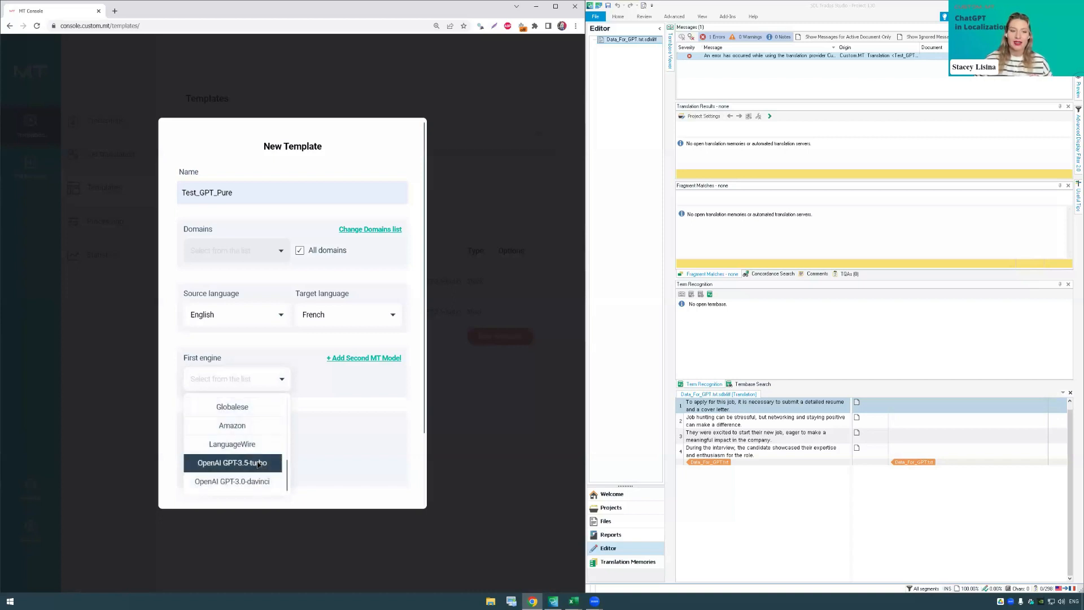
{"action": "left_click", "coordinate": [259, 469]}
{"action": "scroll", "coordinate": [313, 361], "scroll_direction": "down", "scroll_amount": 2}
{"action": "scroll", "coordinate": [313, 354], "scroll_direction": "down", "scroll_amount": 3}
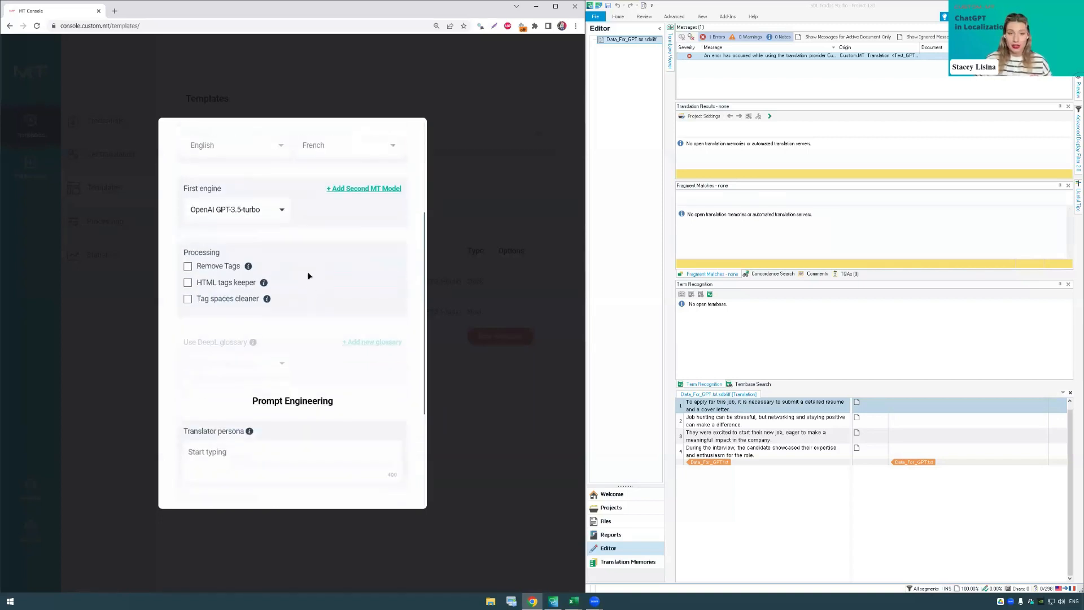
{"action": "scroll", "coordinate": [308, 282], "scroll_direction": "down", "scroll_amount": 3}
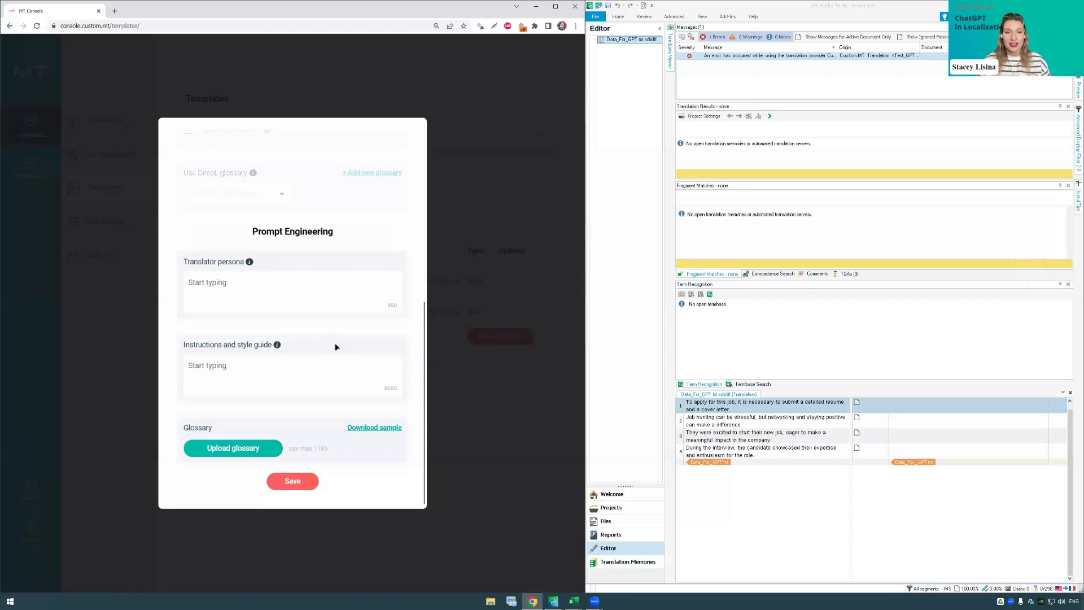
{"action": "mouse_move", "coordinate": [277, 345]}
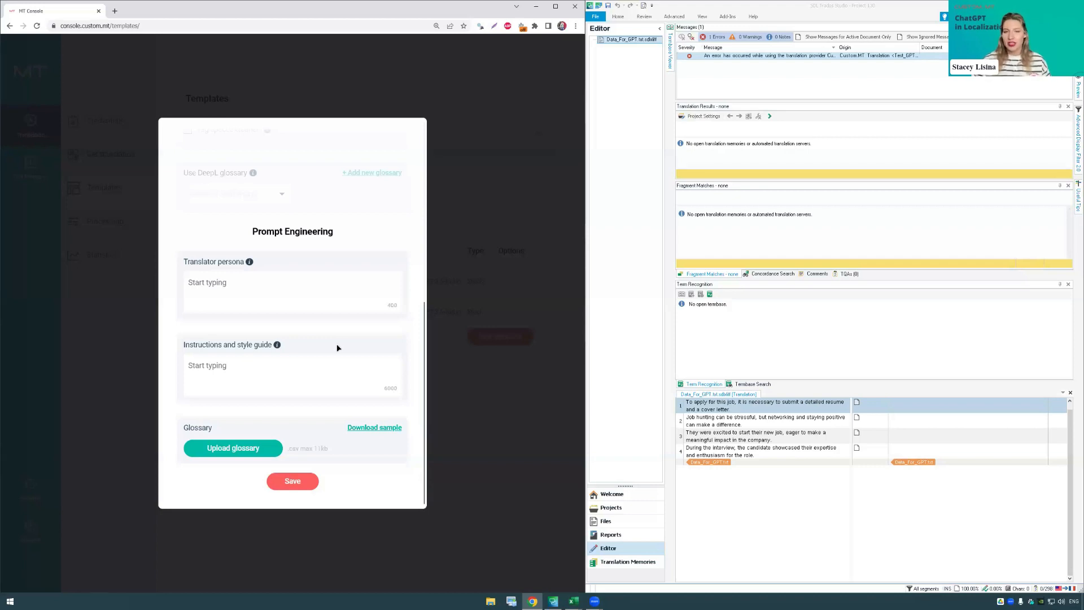
{"action": "left_click", "coordinate": [298, 483]}
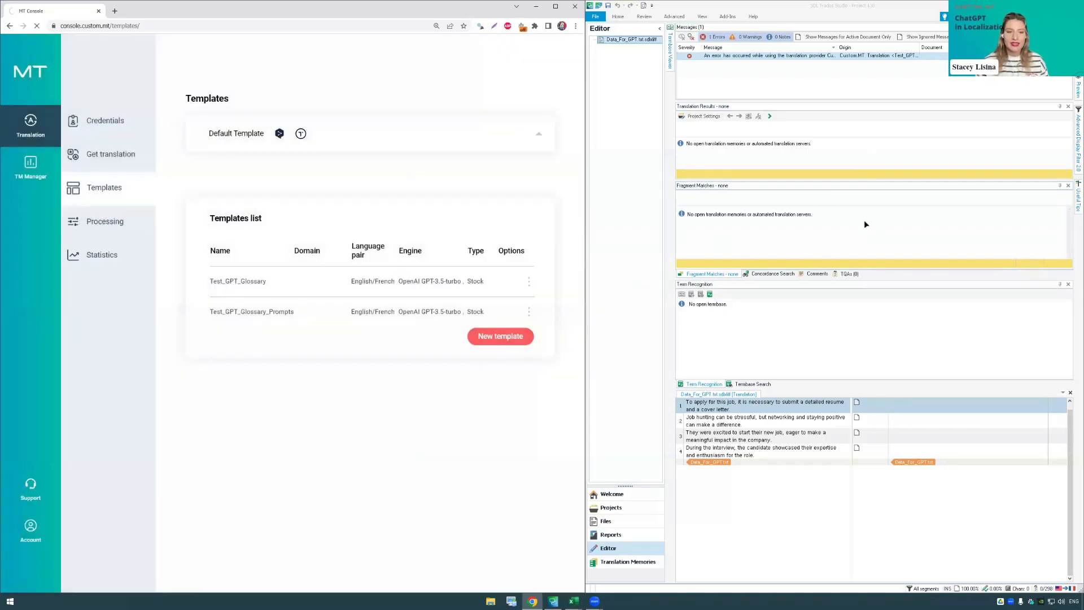
Step: Switch to SDL Trados Studio and add the Custom.MT Translation provider with the Test_GPT_Pure model in the project settings
{"action": "left_click", "coordinate": [867, 513]}
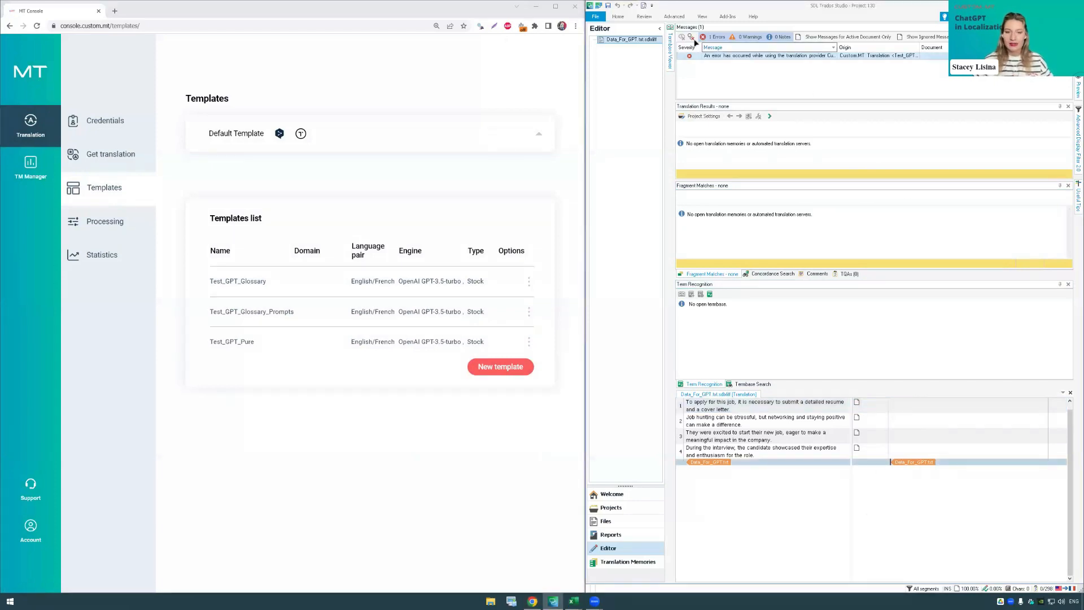
{"action": "left_click", "coordinate": [621, 18]}
{"action": "left_click", "coordinate": [603, 32]}
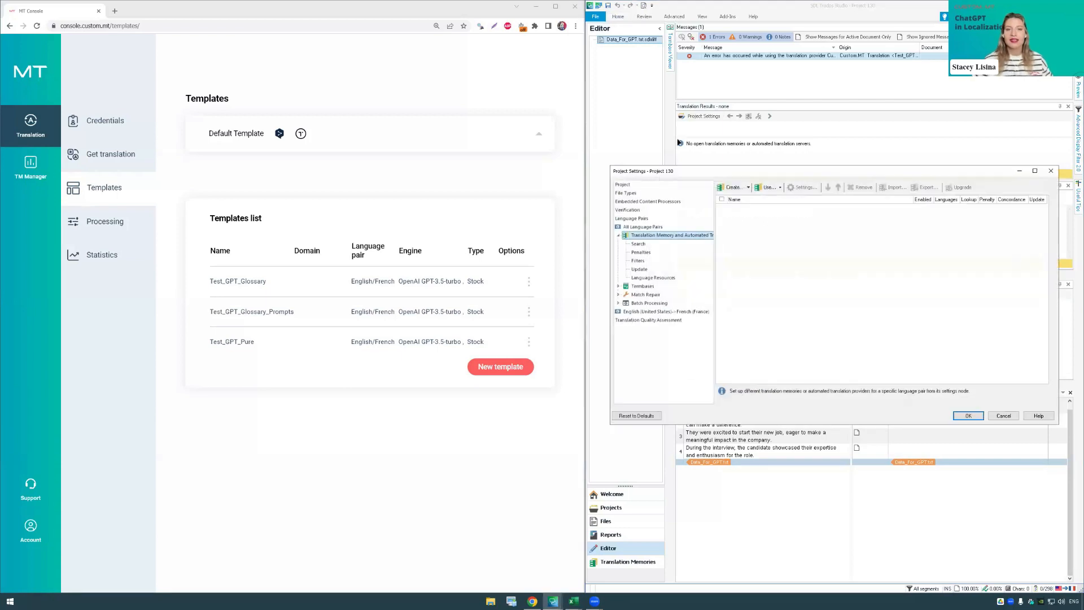
{"action": "left_click", "coordinate": [775, 188]}
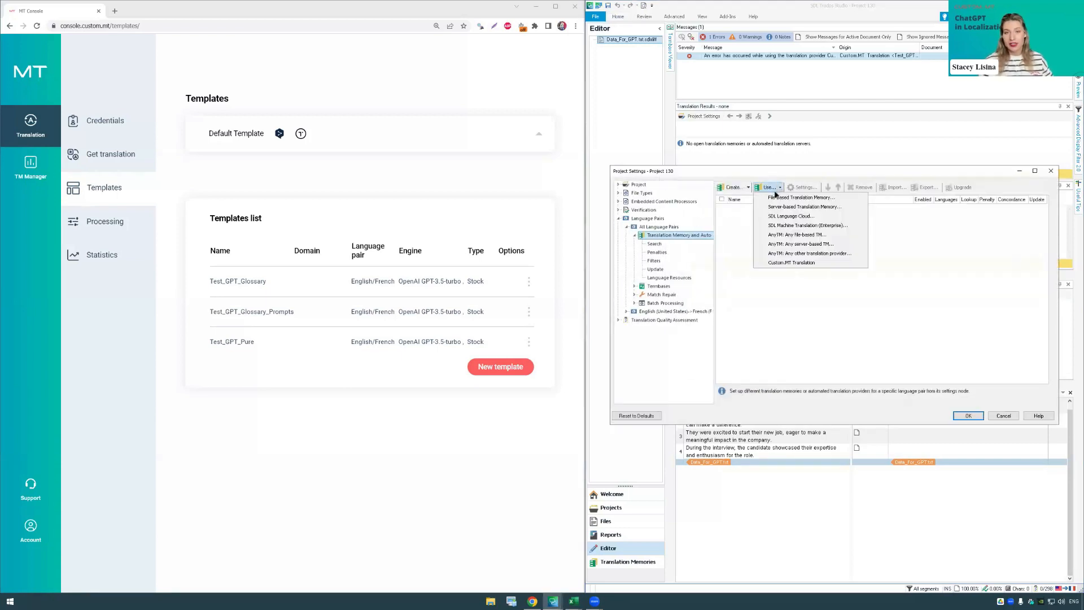
{"action": "left_click", "coordinate": [798, 263]}
{"action": "left_click", "coordinate": [104, 83]}
{"action": "left_click", "coordinate": [80, 103]}
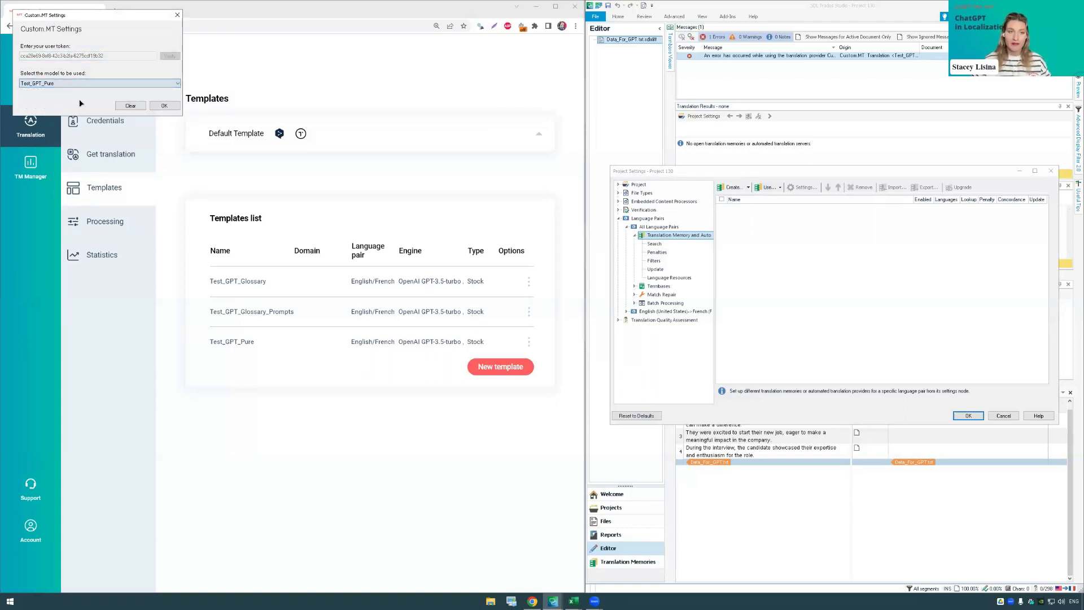
{"action": "left_click", "coordinate": [164, 106]}
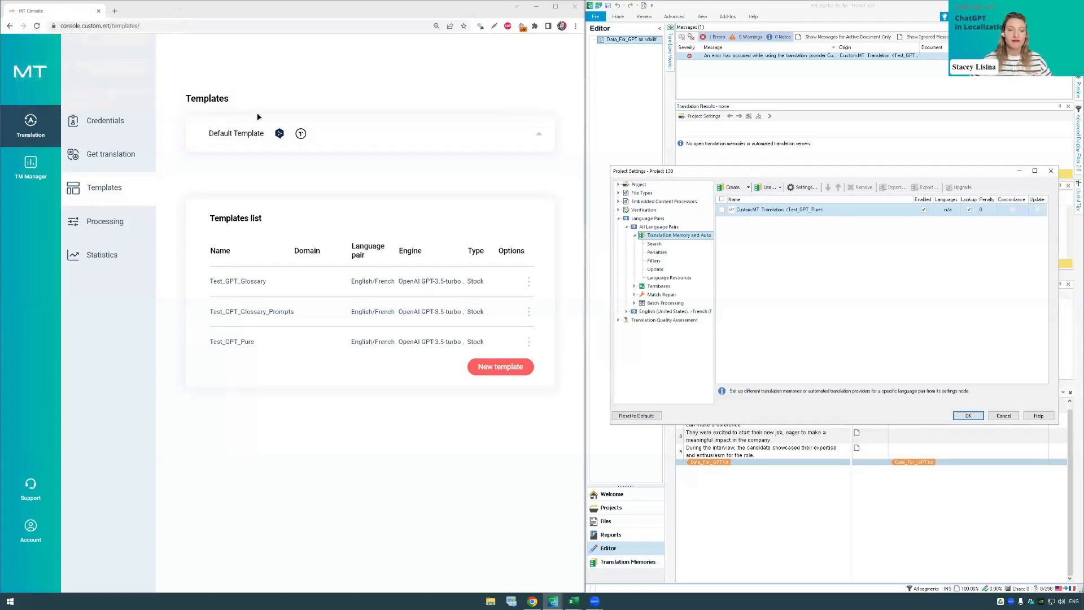
{"action": "left_click", "coordinate": [967, 415]}
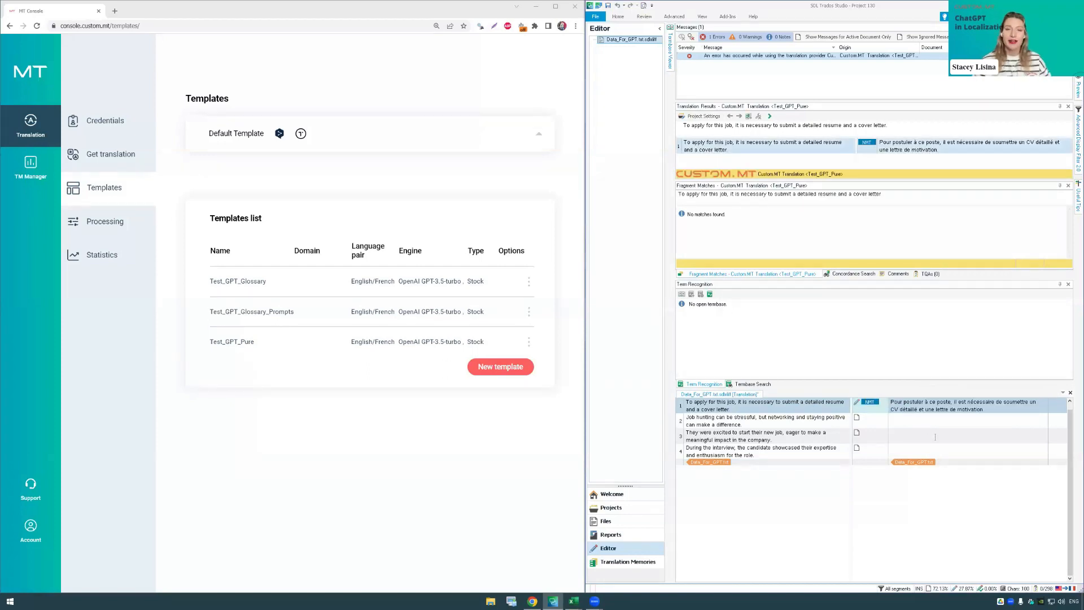
Step: Fill segments 2 to 4 of Data_For_GPT.txt with machine translations and select the French text of all four segments
{"action": "left_click", "coordinate": [934, 424]}
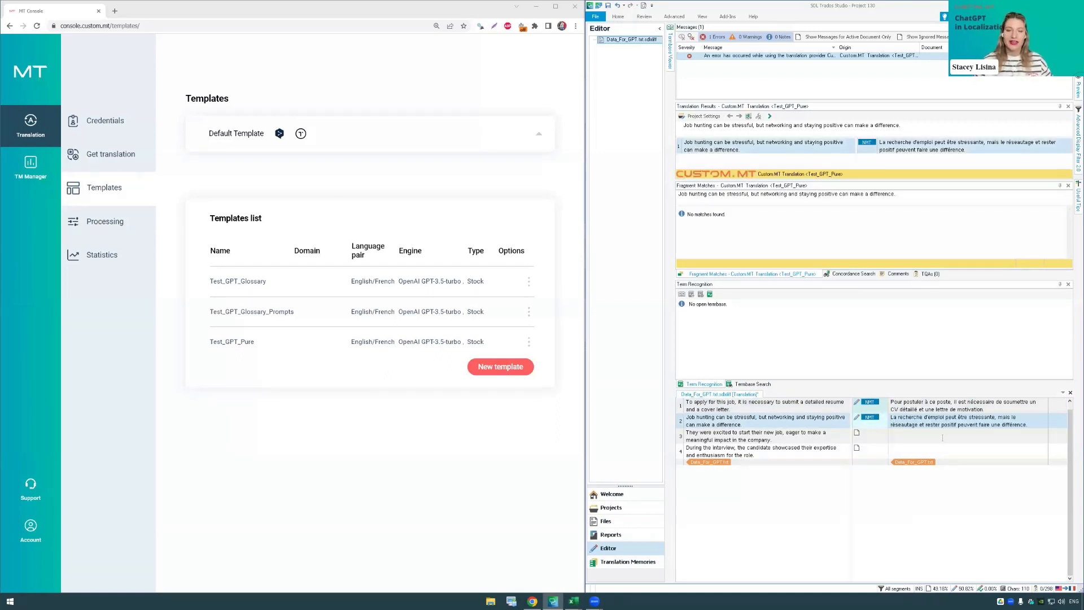
{"action": "left_click", "coordinate": [954, 438]}
{"action": "left_click", "coordinate": [954, 452]}
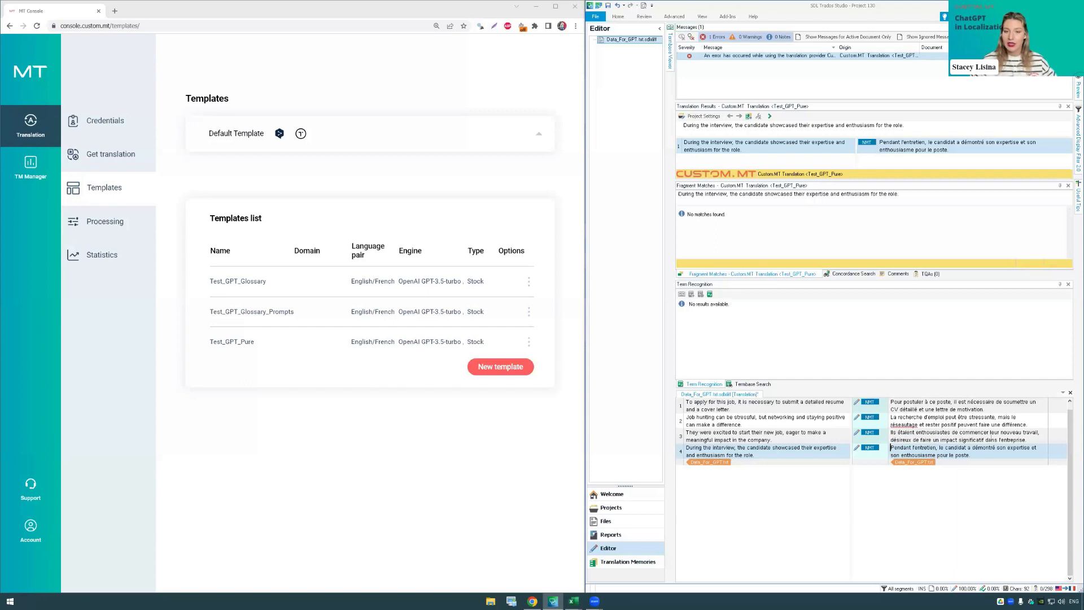
{"action": "left_click_drag", "start_coordinate": [981, 450], "coordinate": [891, 398]}
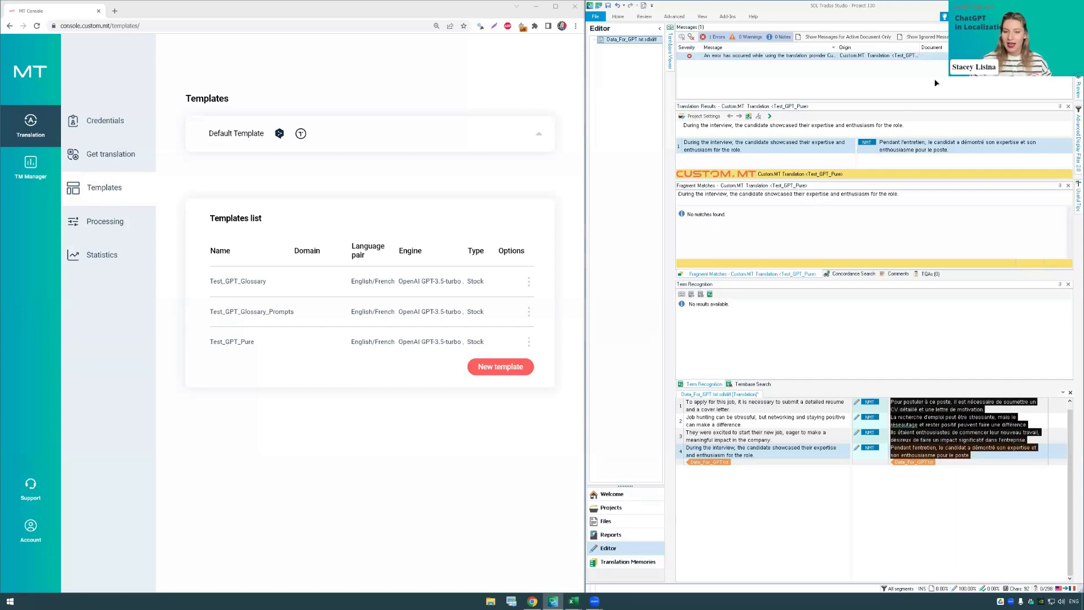
Step: Switch to the GPT_Gloss workbook in Excel, review its English and French glossary terms, and minimize it
{"action": "mouse_move", "coordinate": [574, 600]}
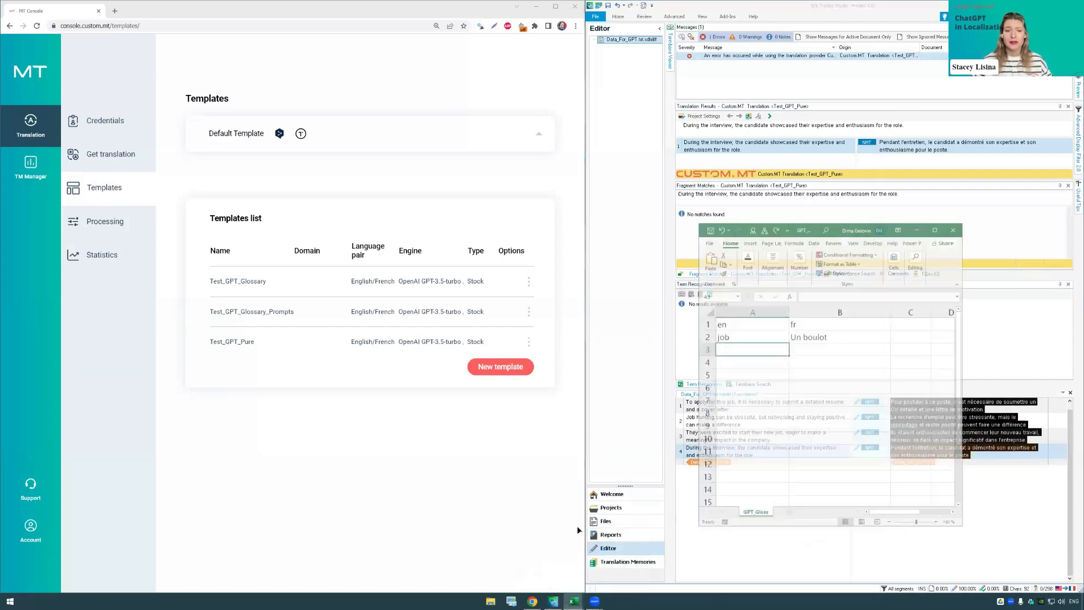
{"action": "left_click", "coordinate": [601, 556]}
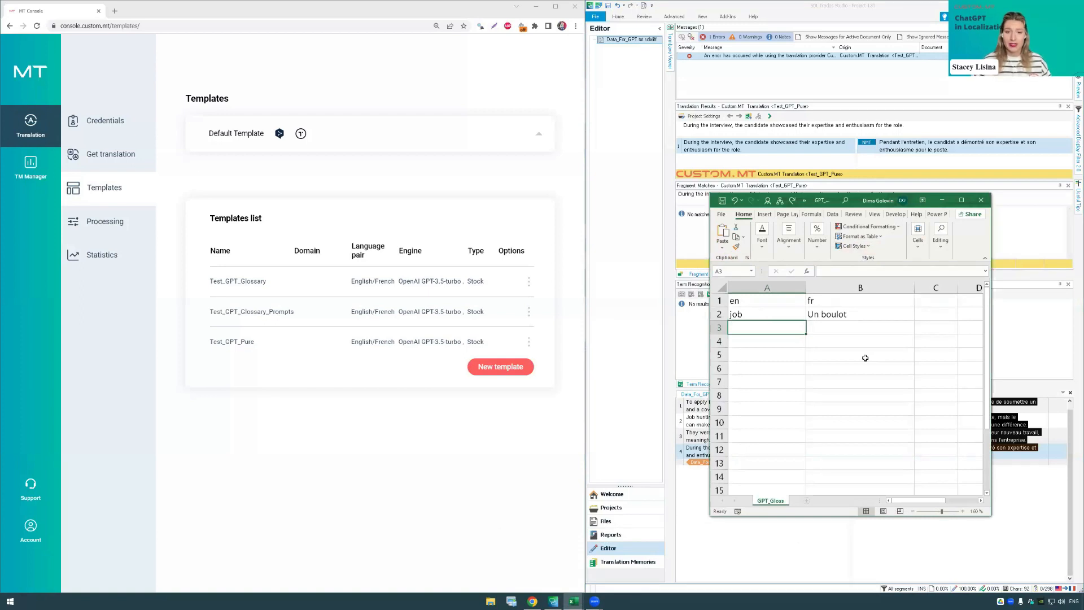
{"action": "double_click", "coordinate": [798, 318]}
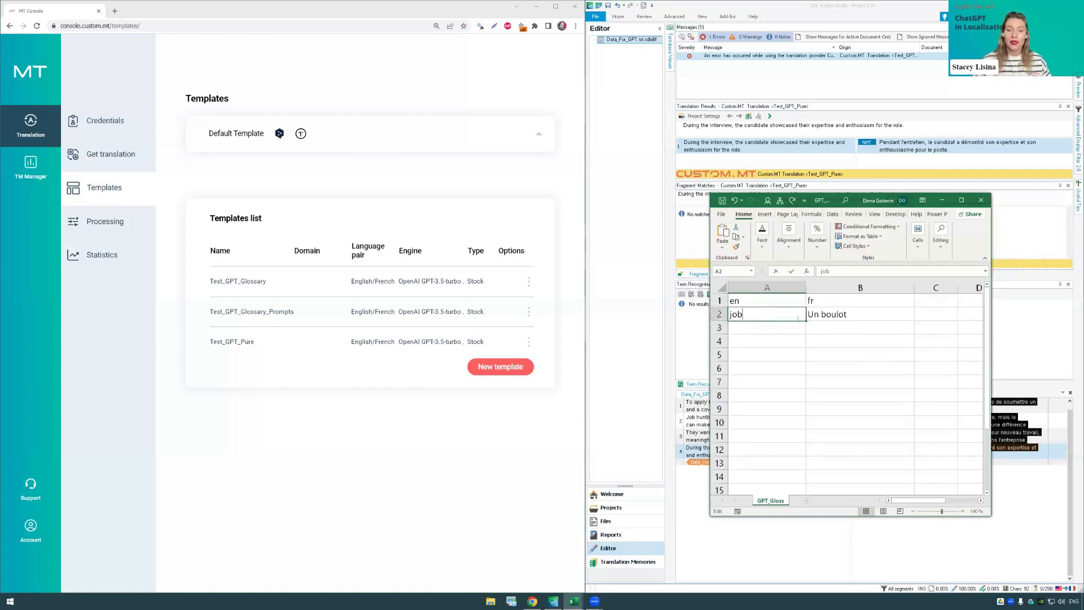
{"action": "left_click", "coordinate": [864, 314]}
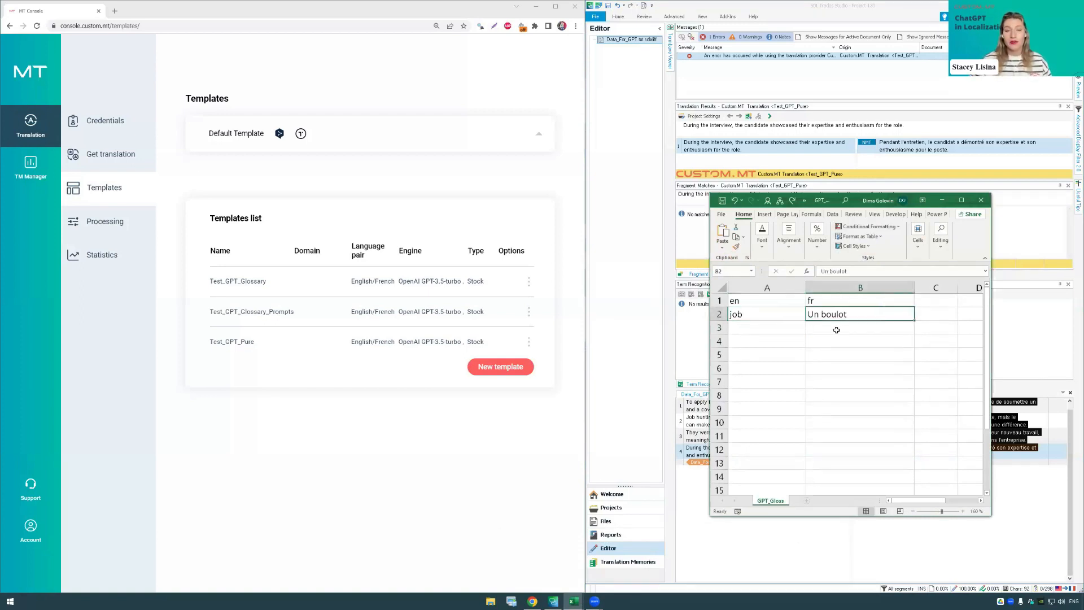
{"action": "left_click", "coordinate": [836, 330]}
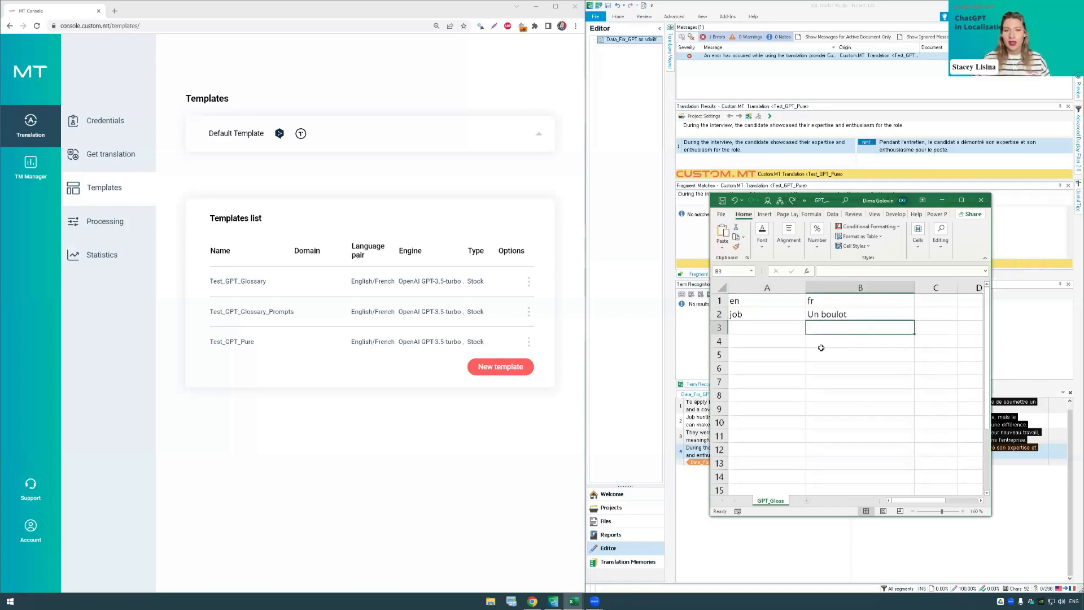
{"action": "left_click", "coordinate": [942, 201]}
Step: Clear the French target text of all four segments in the Trados document
{"action": "left_click", "coordinate": [675, 17]}
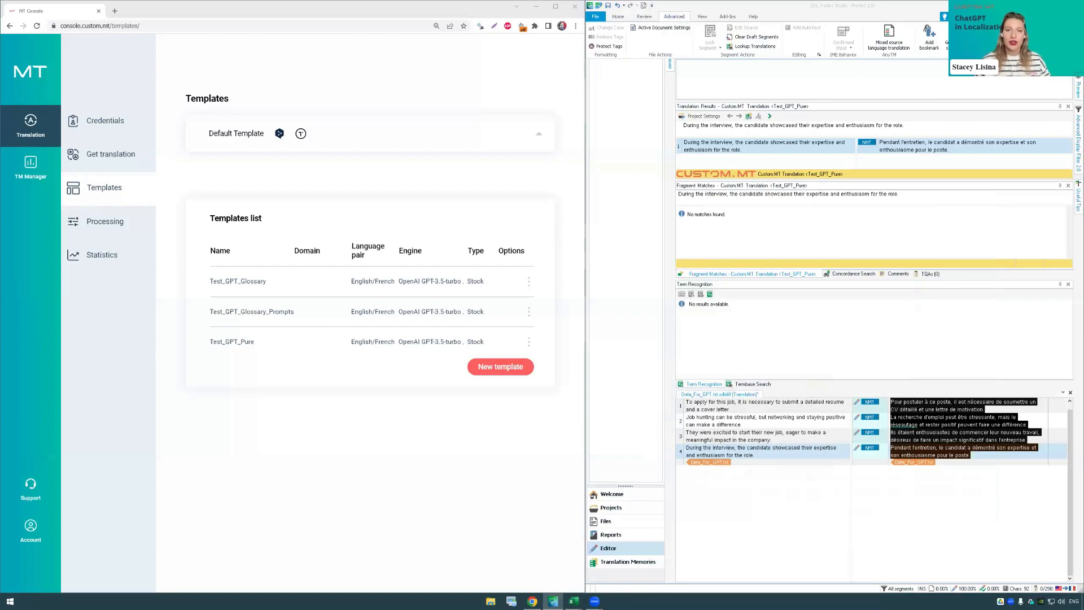
{"action": "left_click", "coordinate": [618, 17]}
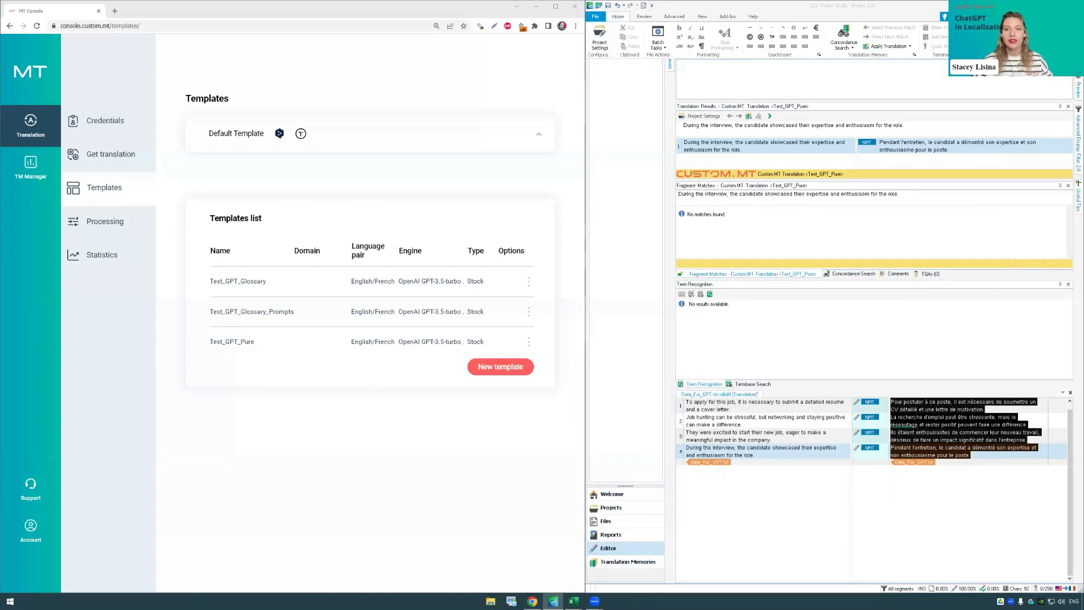
{"action": "key", "text": "alt+Delete"}
Step: Switch to the MT Console, open the Test_GPT_Glossary template for editing, and inspect its uploaded glossary file
{"action": "left_click", "coordinate": [354, 410]}
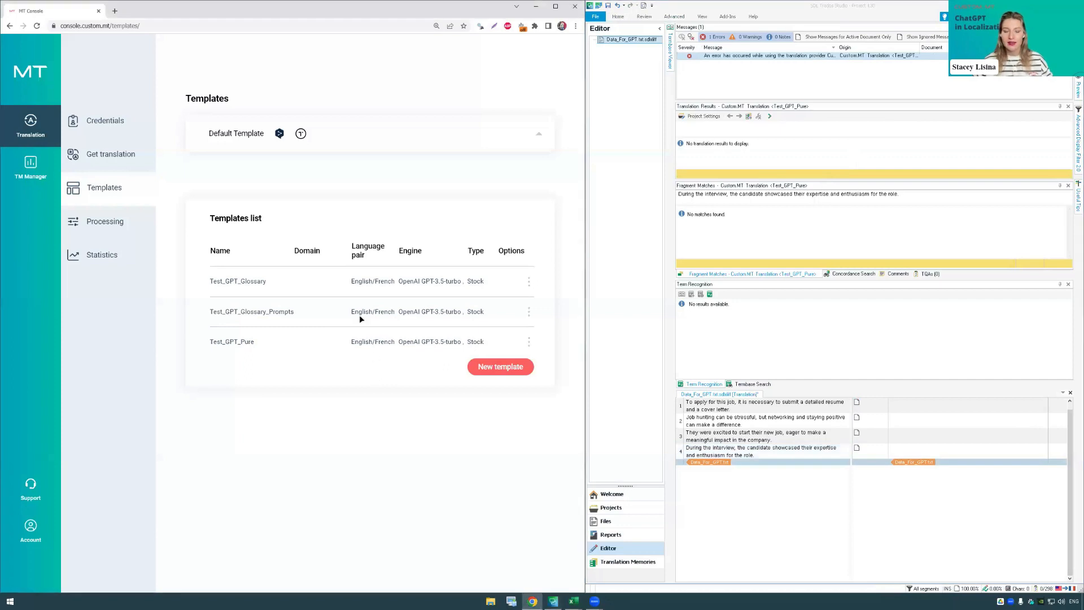
{"action": "left_click", "coordinate": [529, 282]}
{"action": "left_click", "coordinate": [546, 285]}
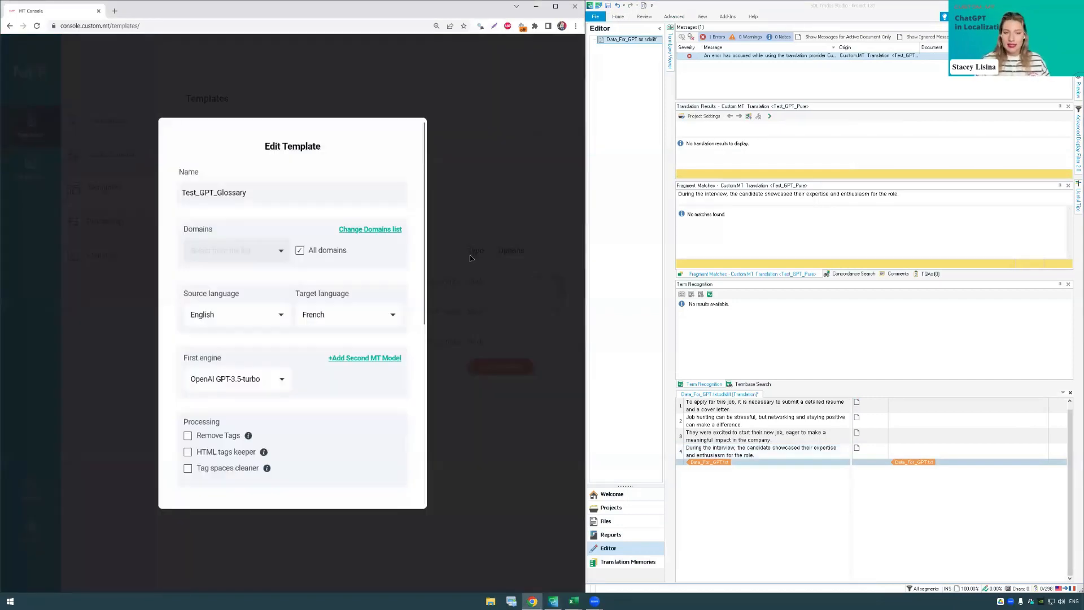
{"action": "scroll", "coordinate": [311, 245], "scroll_direction": "down", "scroll_amount": 3}
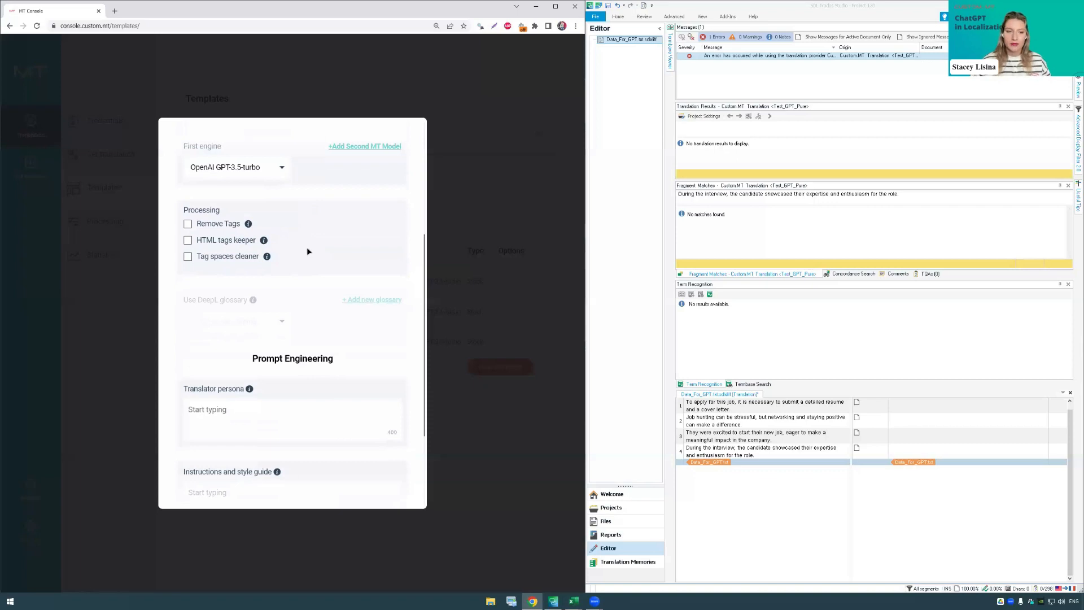
{"action": "scroll", "coordinate": [308, 251], "scroll_direction": "down", "scroll_amount": 3}
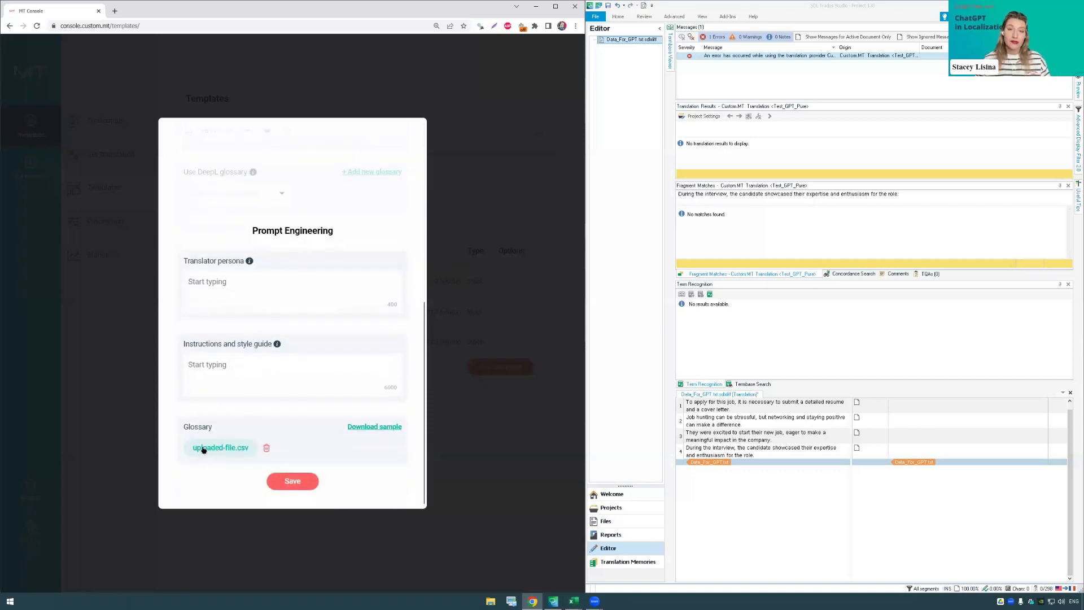
{"action": "left_click_drag", "start_coordinate": [198, 450], "coordinate": [242, 448]}
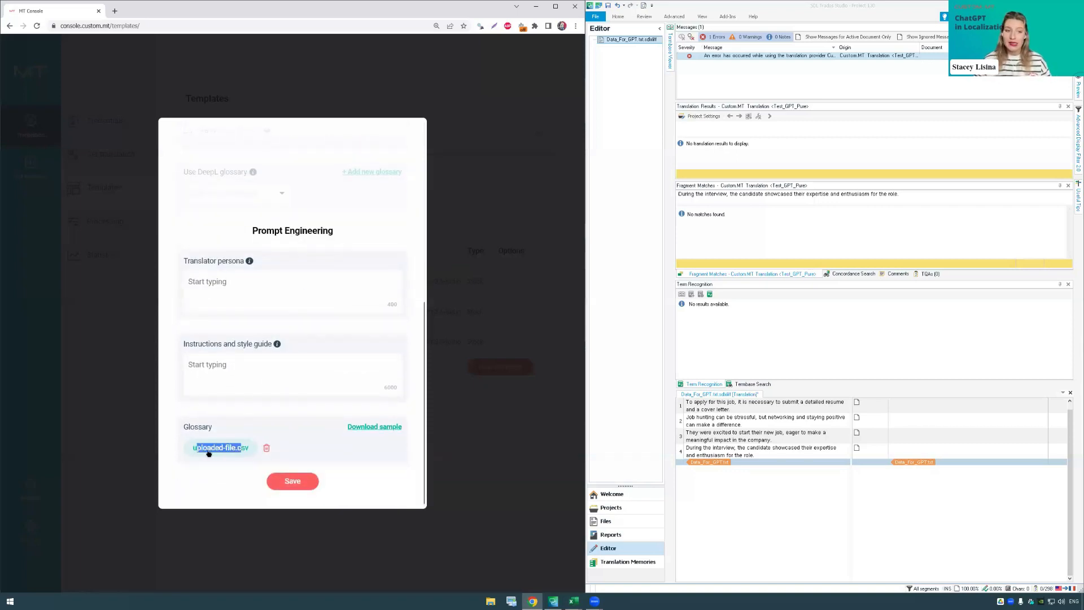
Step: Check the uploaded glossary file of the Test_GPT_Glossary template and save the template
{"action": "left_click", "coordinate": [221, 460]}
{"action": "triple_click", "coordinate": [210, 450]}
{"action": "left_click", "coordinate": [220, 462]}
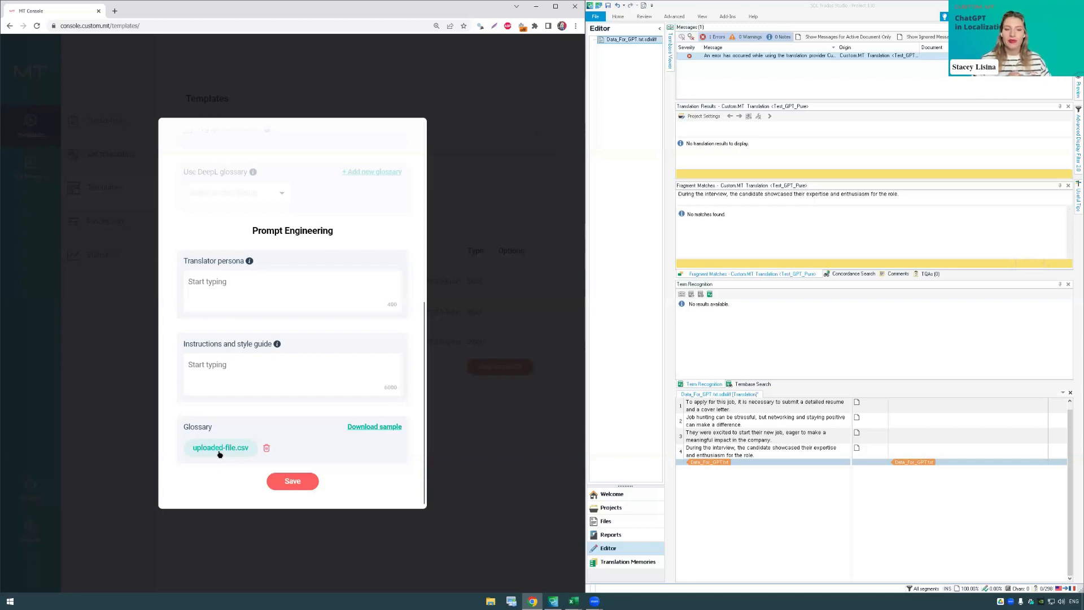
{"action": "left_click", "coordinate": [293, 481]}
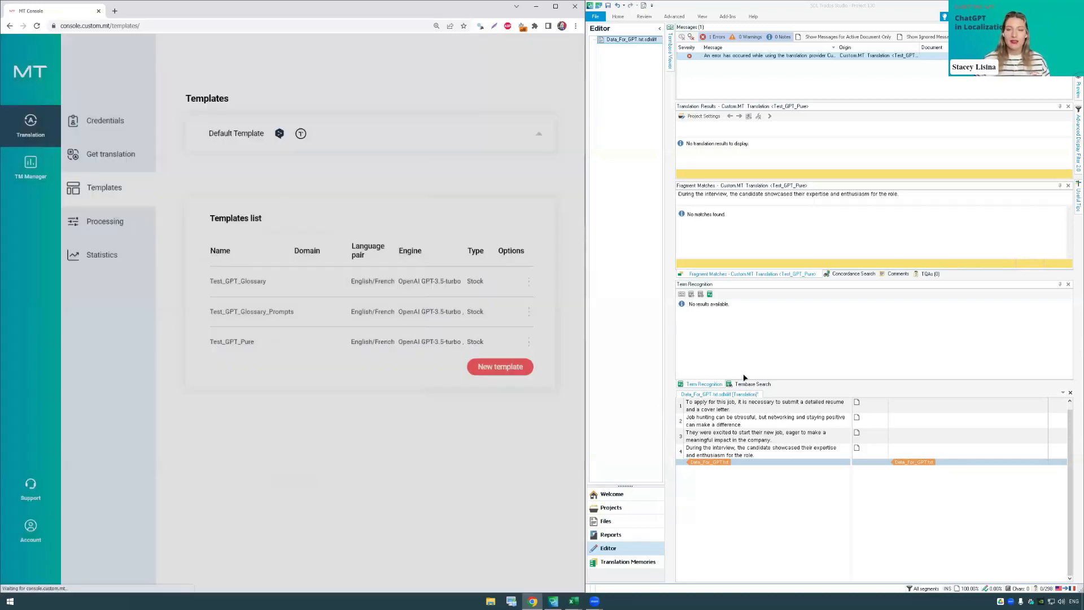
Step: In the Trados project settings, set the Custom.MT translation provider's model to Test_GPT_Glossary and apply the settings
{"action": "left_click", "coordinate": [617, 17]}
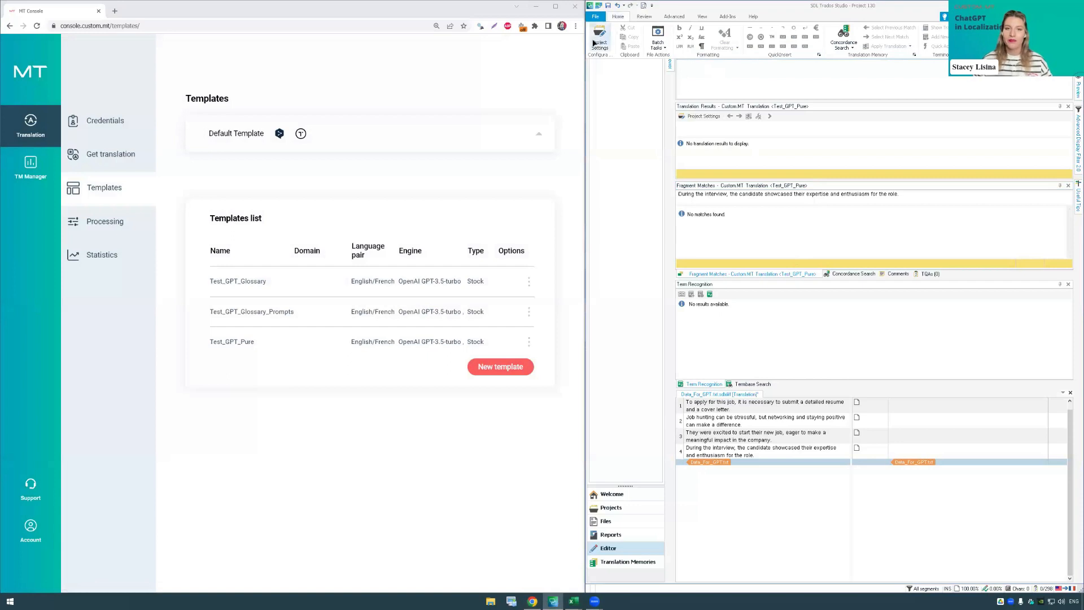
{"action": "left_click", "coordinate": [594, 43]}
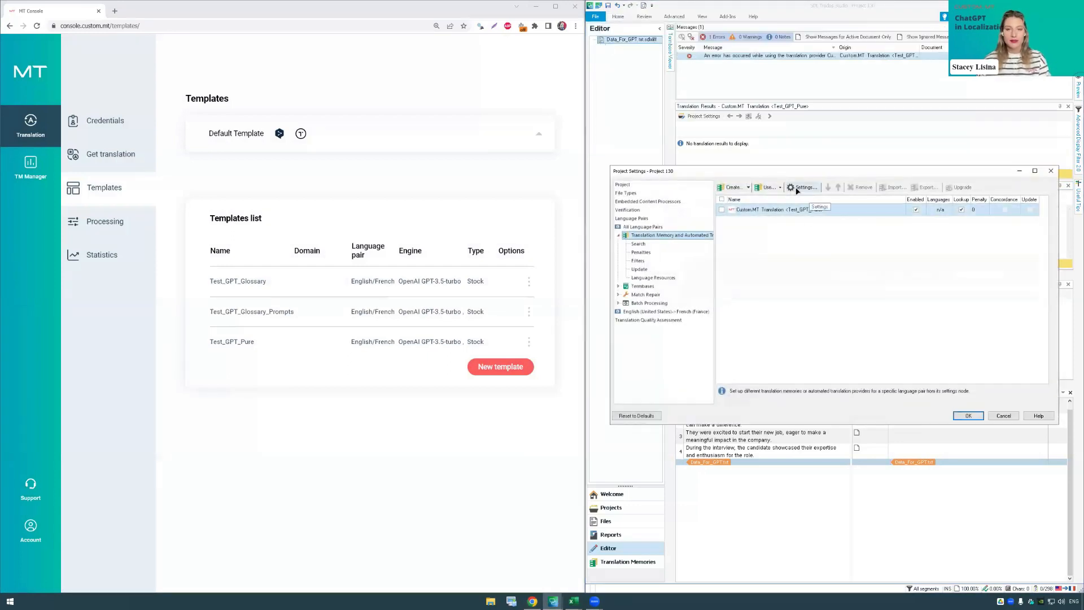
{"action": "left_click", "coordinate": [798, 190]}
{"action": "left_click", "coordinate": [182, 111]}
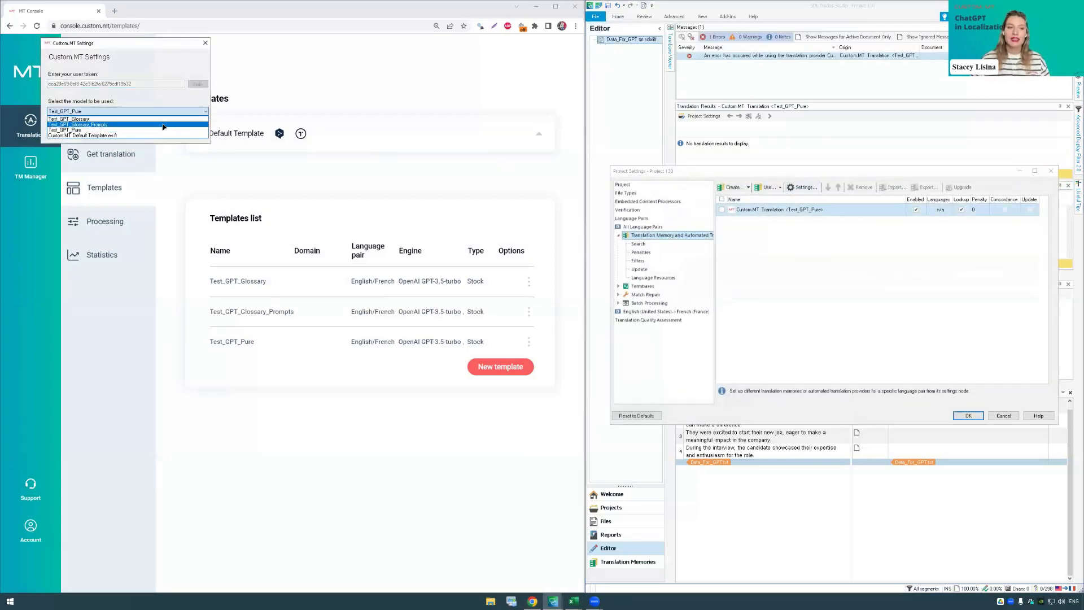
{"action": "left_click", "coordinate": [152, 119]}
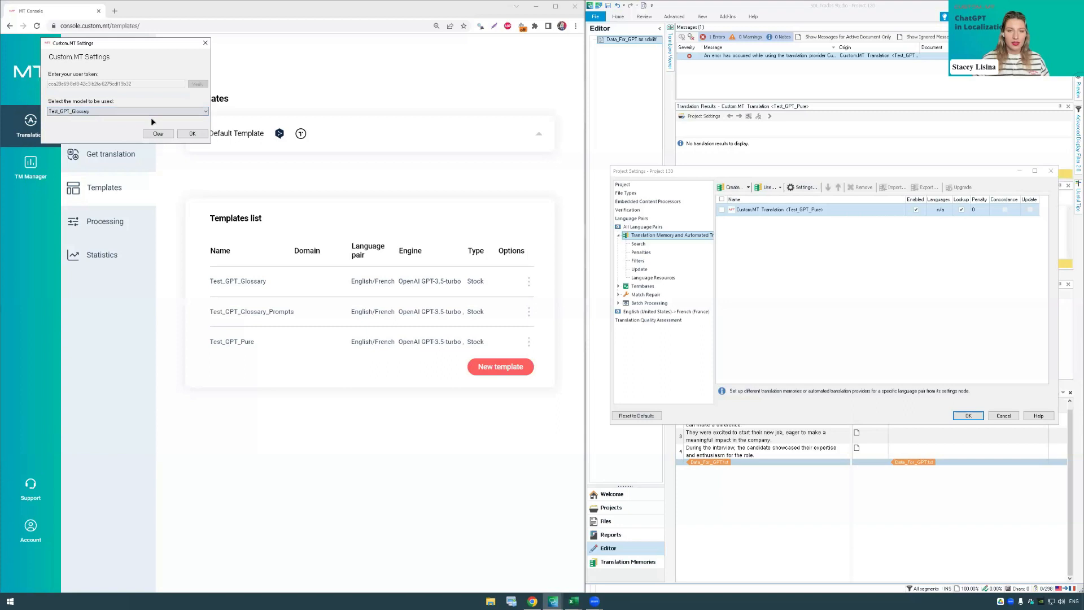
{"action": "left_click", "coordinate": [191, 135]}
{"action": "left_click", "coordinate": [967, 415]}
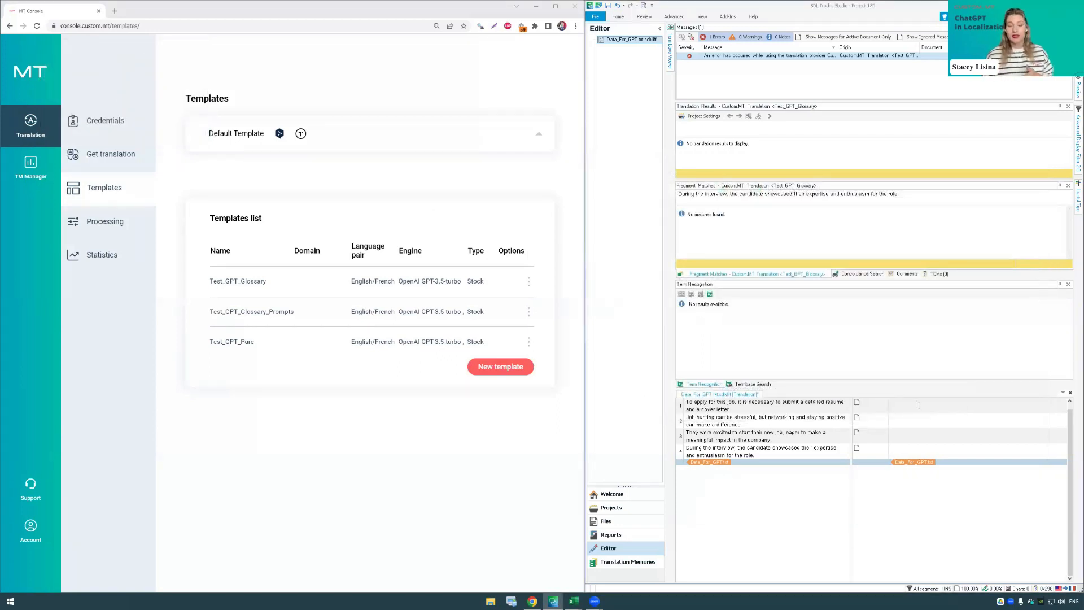
Step: Fill all four segments with glossary-based machine translations and highlight "boulot" in the French text of segments 1 and 2
{"action": "left_click", "coordinate": [919, 406]}
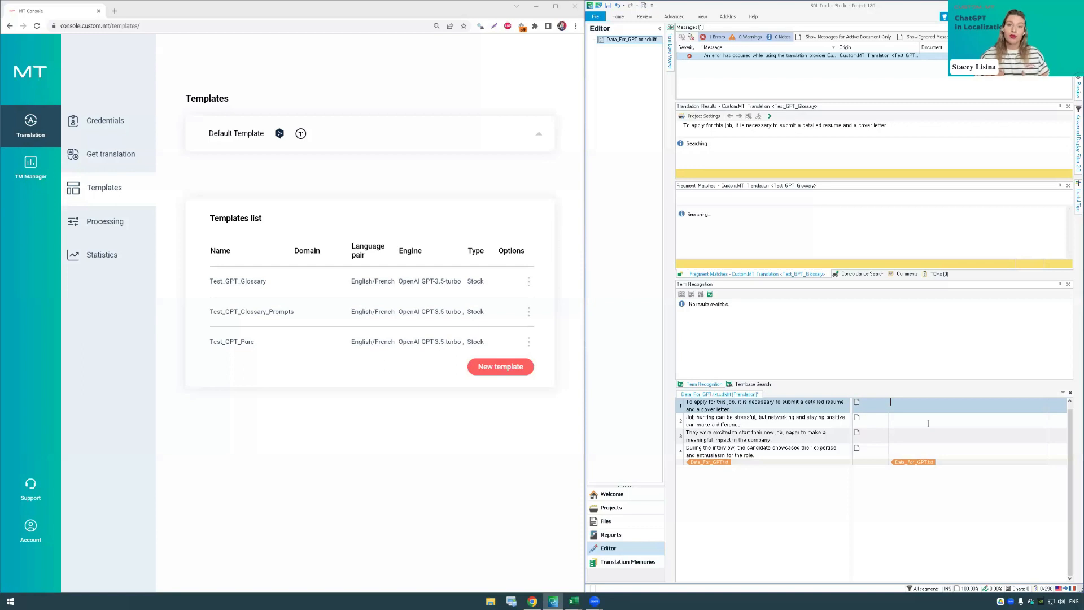
{"action": "left_click", "coordinate": [942, 453]}
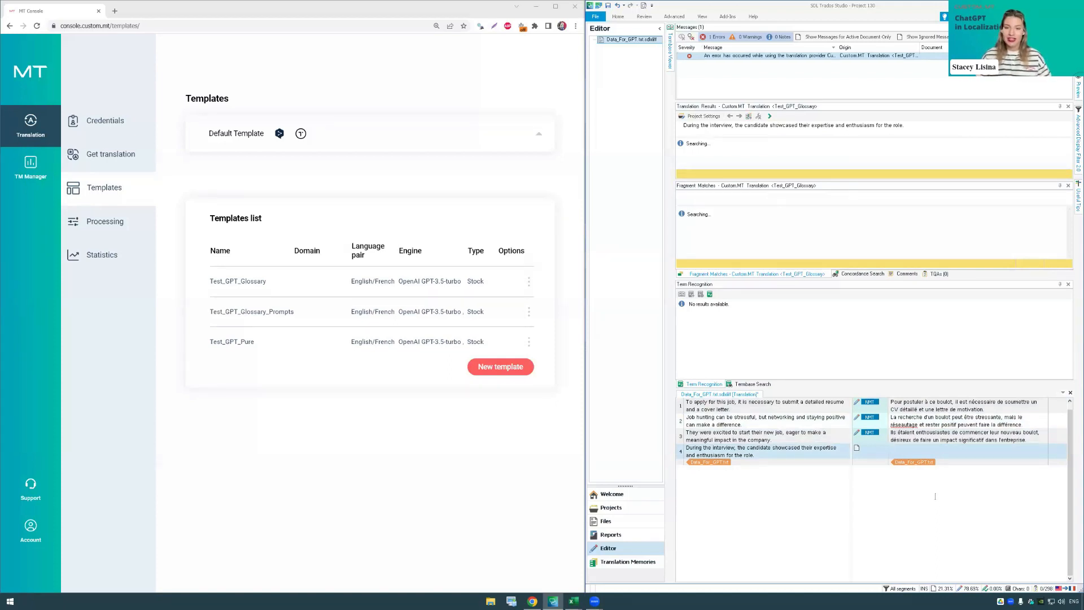
{"action": "left_click_drag", "start_coordinate": [935, 401], "coordinate": [952, 401]}
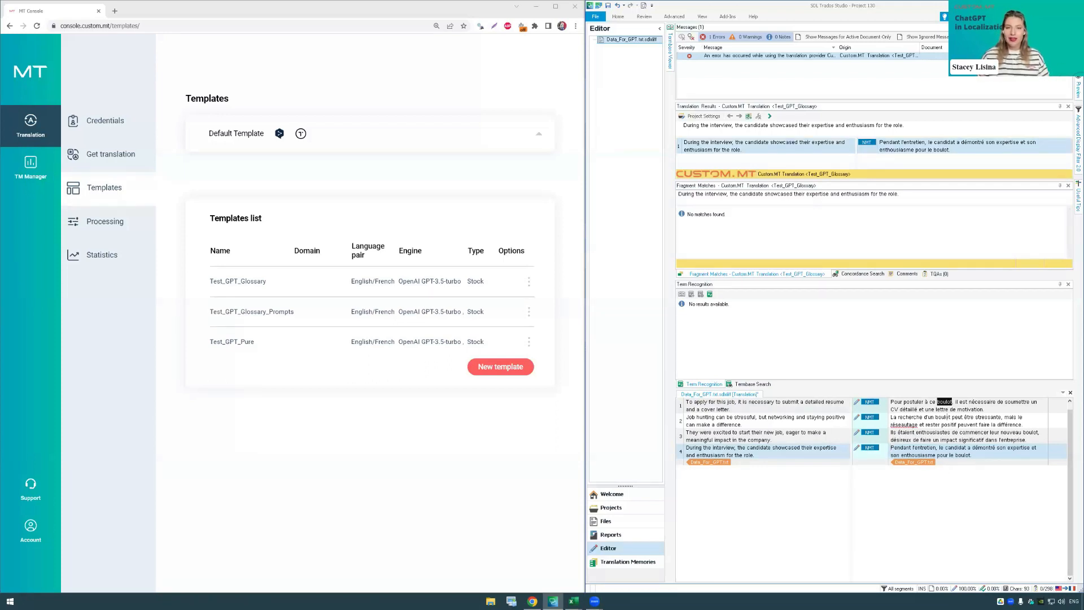
{"action": "left_click_drag", "start_coordinate": [935, 417], "coordinate": [951, 416]}
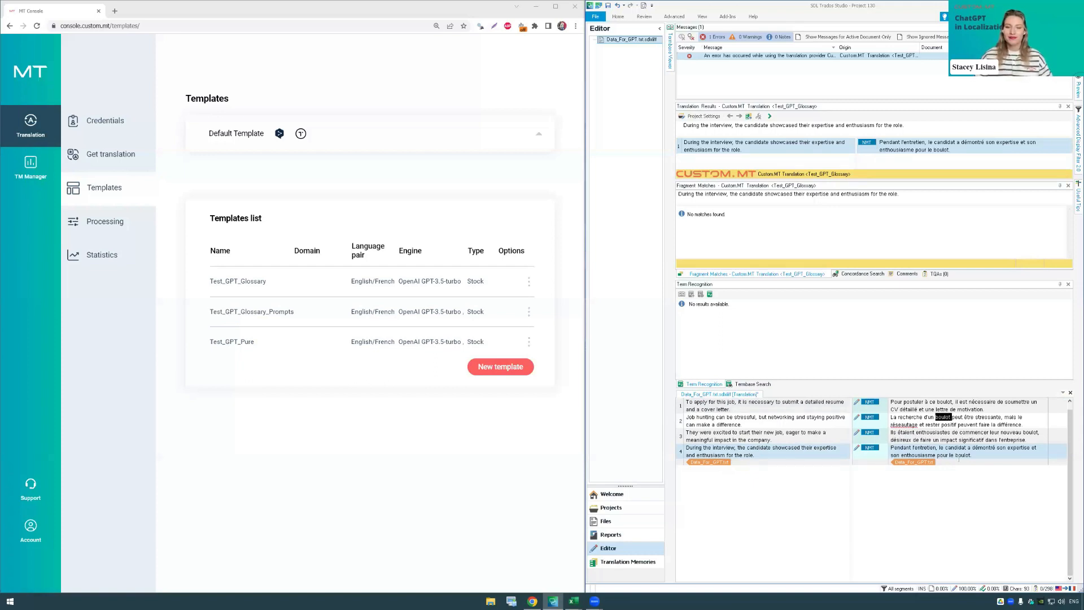
Step: Select the French target text of all four segments and clear it
{"action": "left_click_drag", "start_coordinate": [971, 454], "coordinate": [890, 402]}
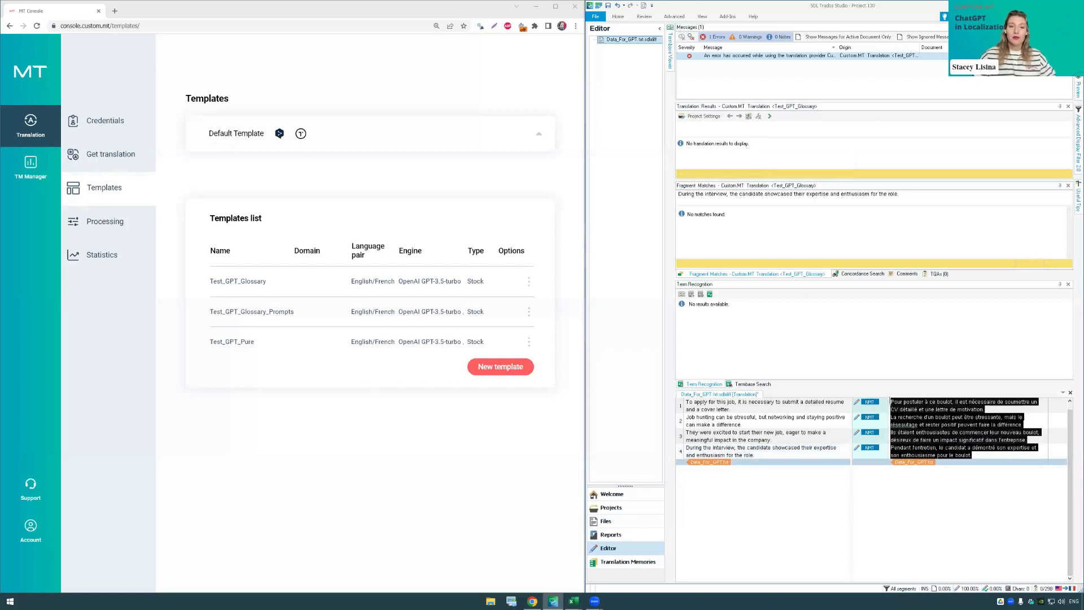
{"action": "left_click", "coordinate": [619, 17]}
{"action": "left_click", "coordinate": [986, 450]}
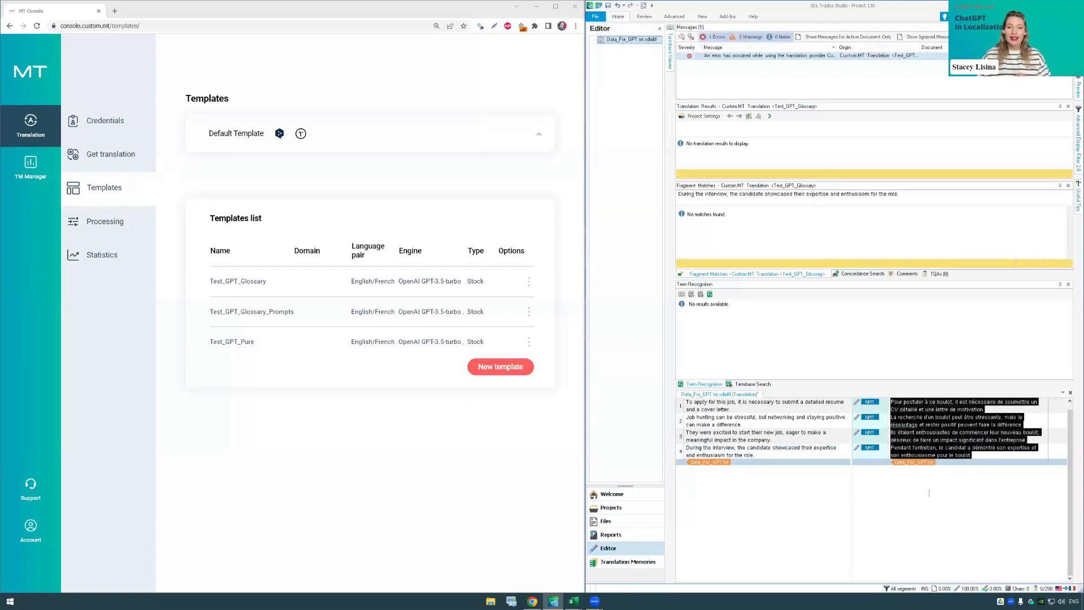
{"action": "left_click", "coordinate": [938, 485]}
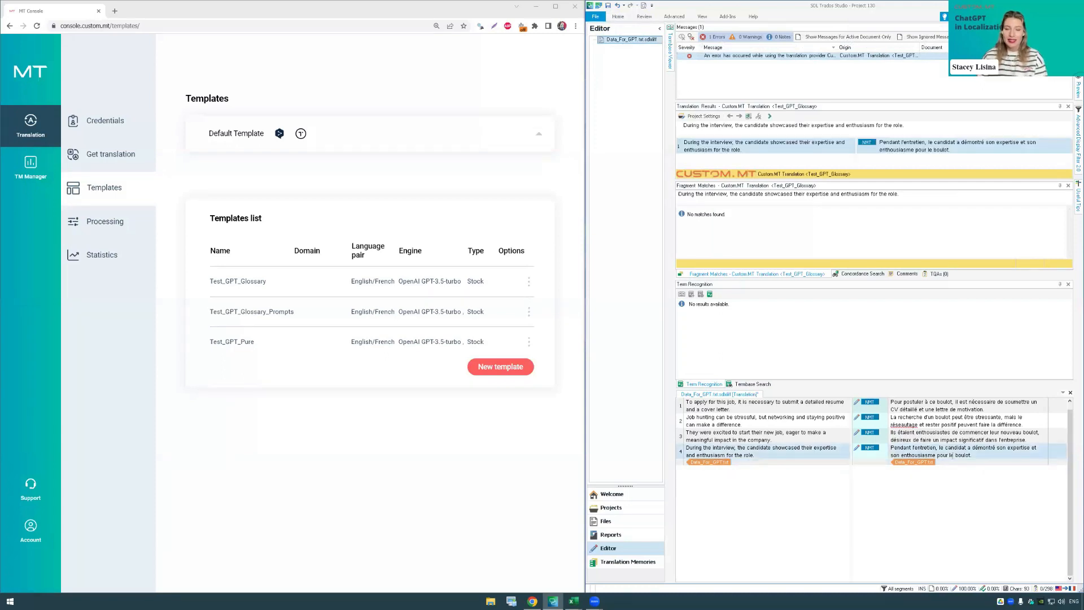
{"action": "left_click", "coordinate": [625, 20]}
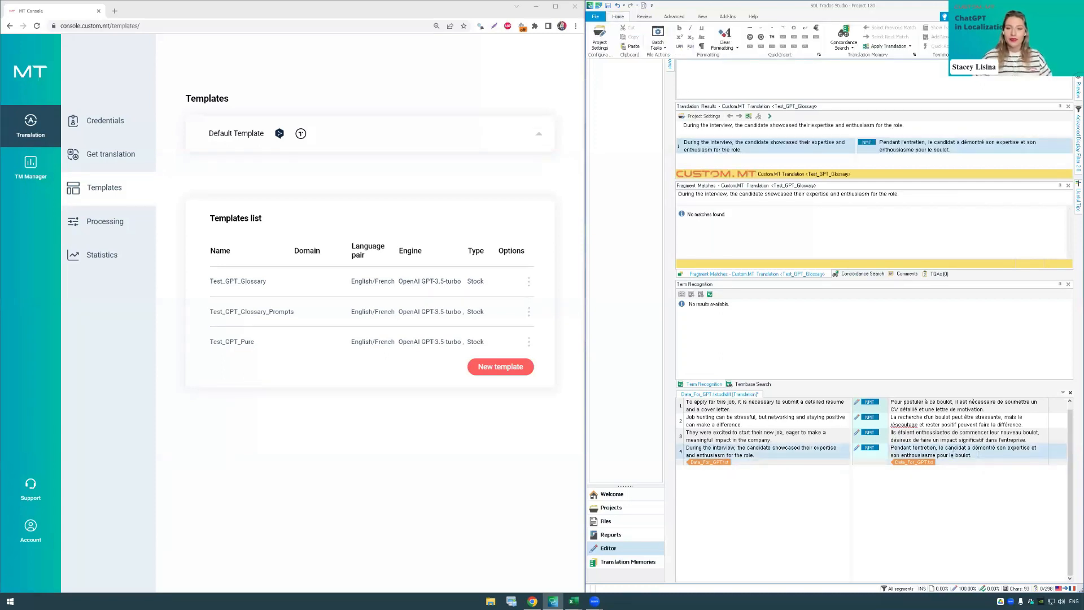
{"action": "left_click_drag", "start_coordinate": [979, 455], "coordinate": [910, 409]}
{"action": "left_click_drag", "start_coordinate": [971, 455], "coordinate": [891, 403]}
{"action": "left_click", "coordinate": [621, 17]}
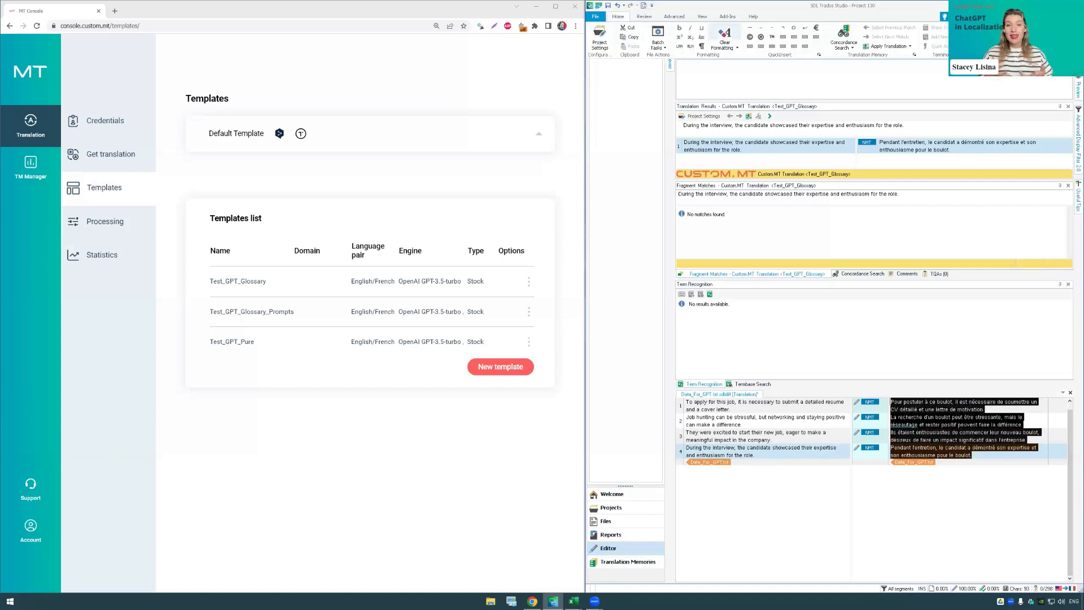
{"action": "key", "text": "alt+Delete"}
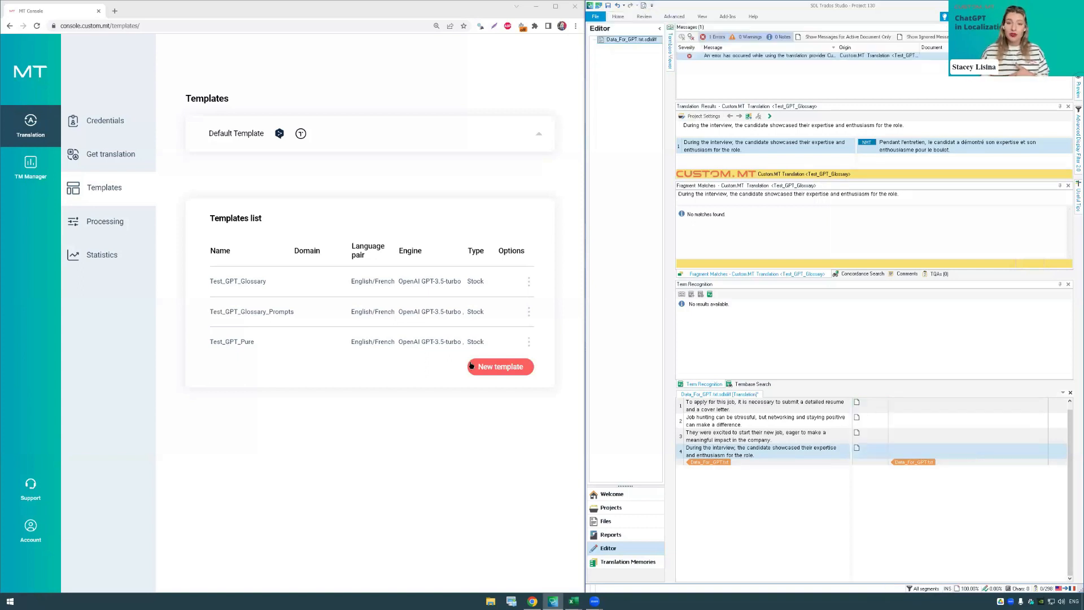
Step: Open the Test_GPT_Glossary_Prompts template for editing in the MT Console and review its translator persona prompt
{"action": "left_click", "coordinate": [486, 440]}
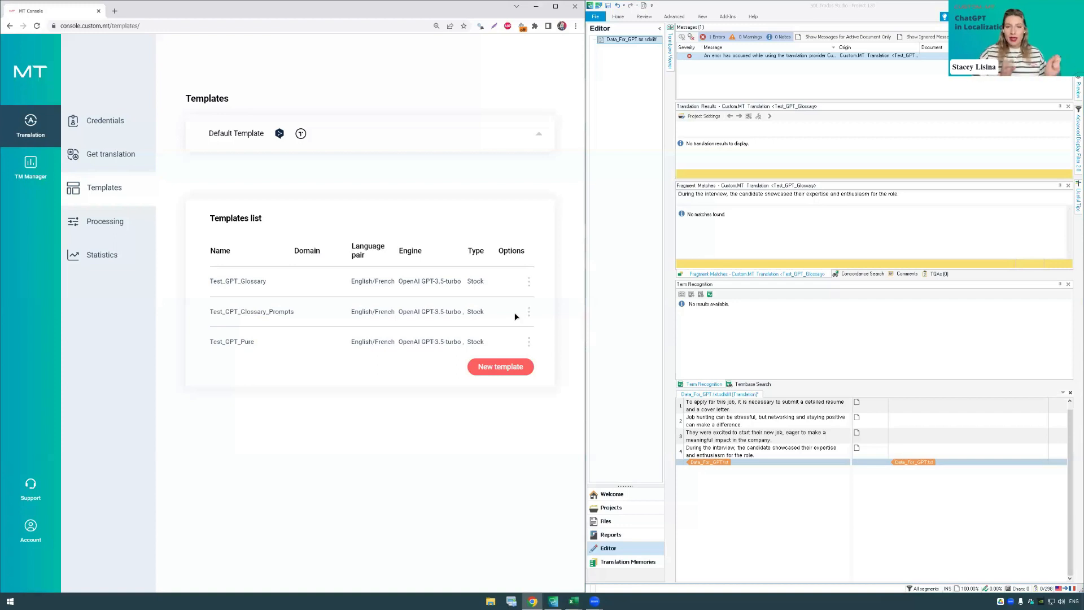
{"action": "left_click", "coordinate": [528, 313]}
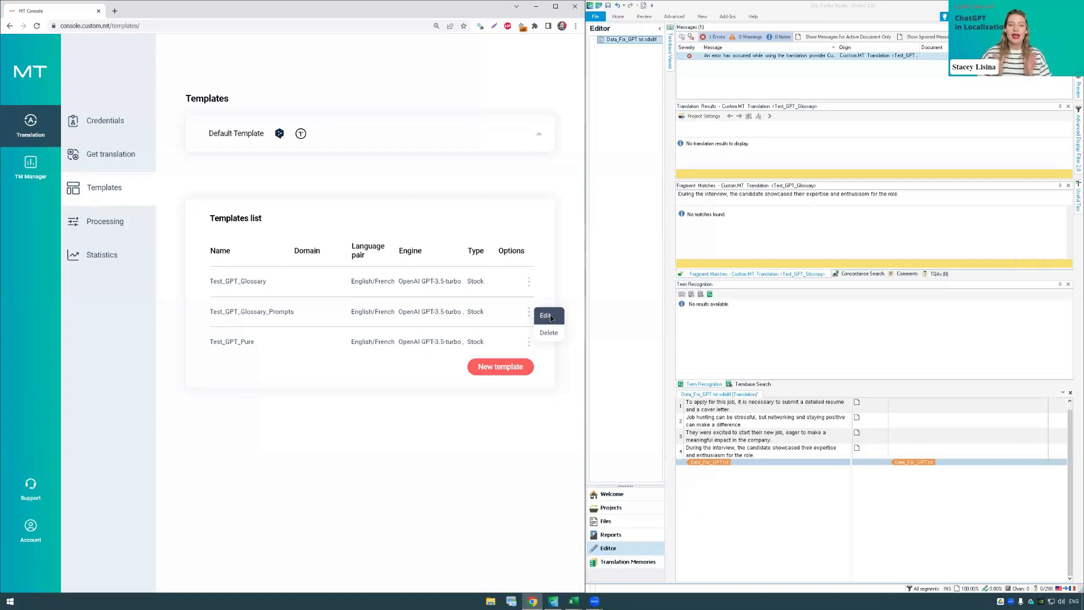
{"action": "left_click", "coordinate": [552, 317]}
{"action": "scroll", "coordinate": [355, 255], "scroll_direction": "down", "scroll_amount": 2}
{"action": "scroll", "coordinate": [356, 257], "scroll_direction": "down", "scroll_amount": 5}
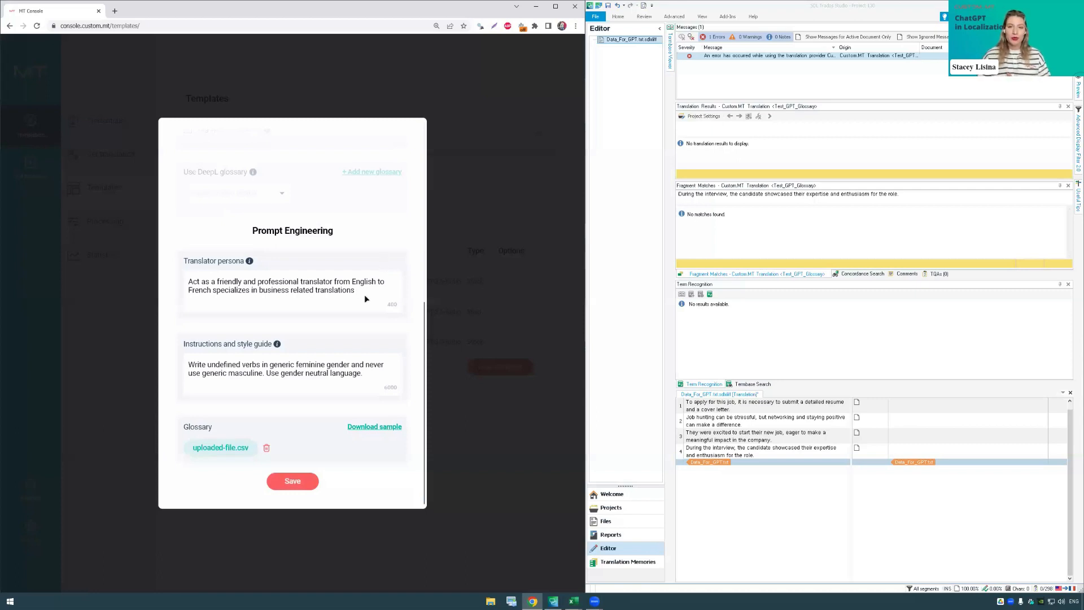
{"action": "left_click_drag", "start_coordinate": [354, 290], "coordinate": [188, 280]}
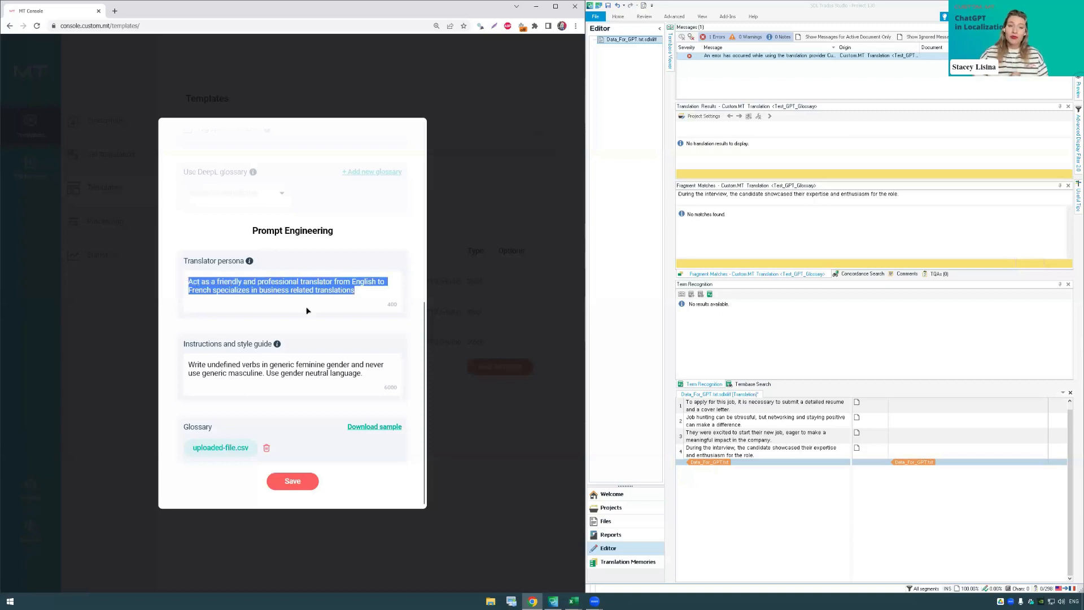
{"action": "left_click", "coordinate": [370, 296]}
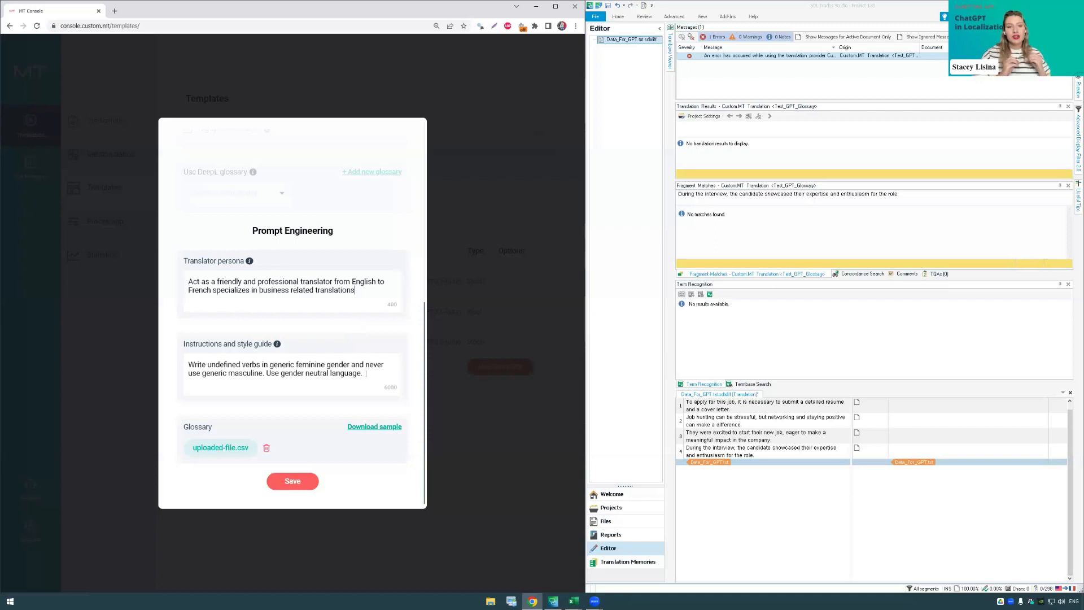
Step: Review the template's instructions and style guide and its uploaded glossary file, and save the template
{"action": "left_click_drag", "start_coordinate": [365, 374], "coordinate": [188, 365]}
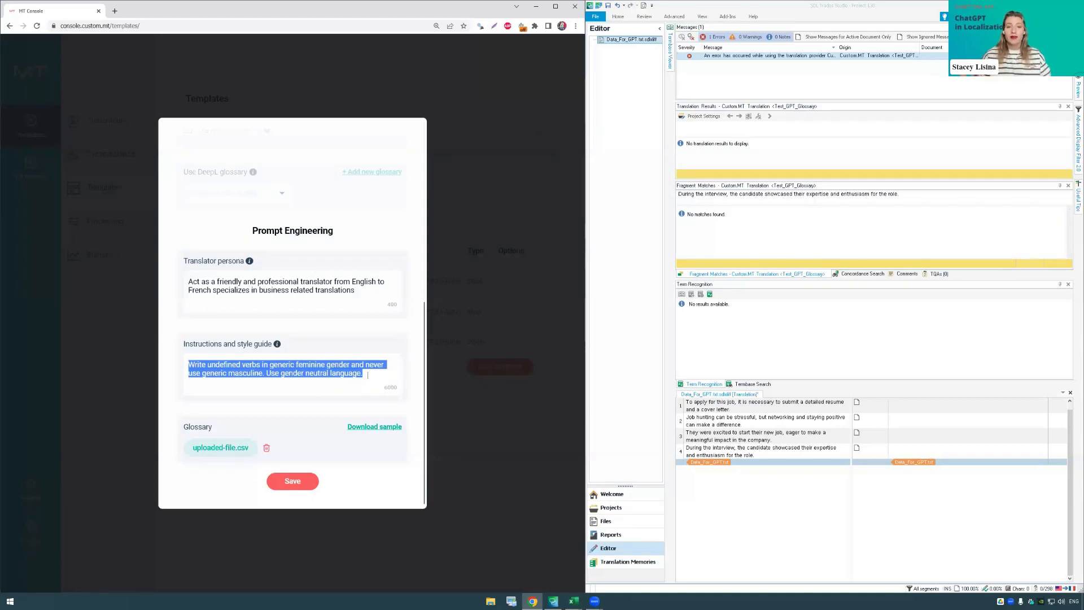
{"action": "left_click", "coordinate": [336, 374]}
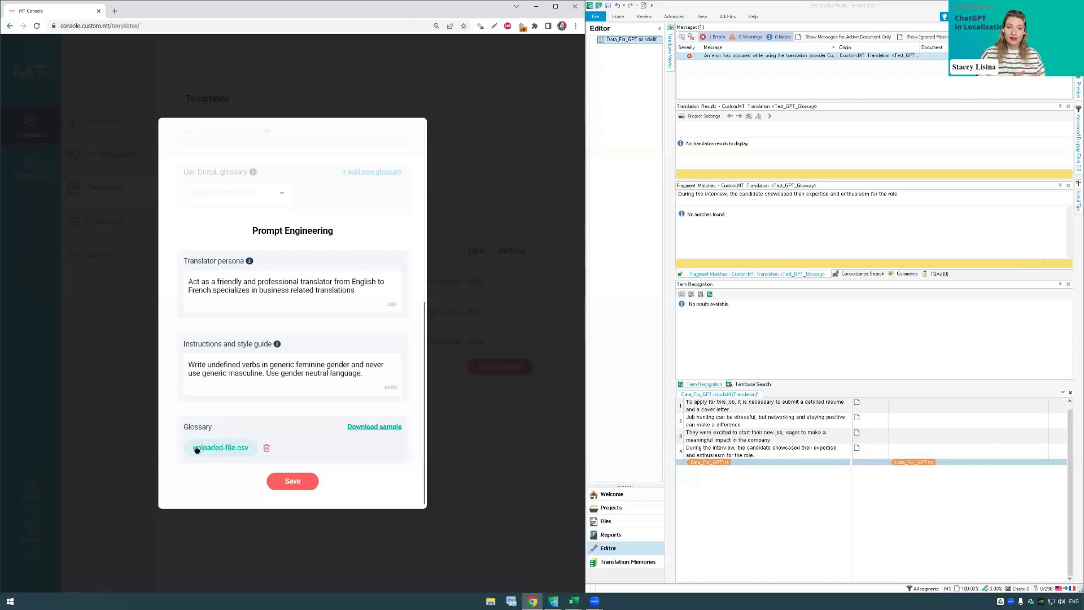
{"action": "left_click_drag", "start_coordinate": [197, 450], "coordinate": [250, 452]}
{"action": "left_click", "coordinate": [223, 465]}
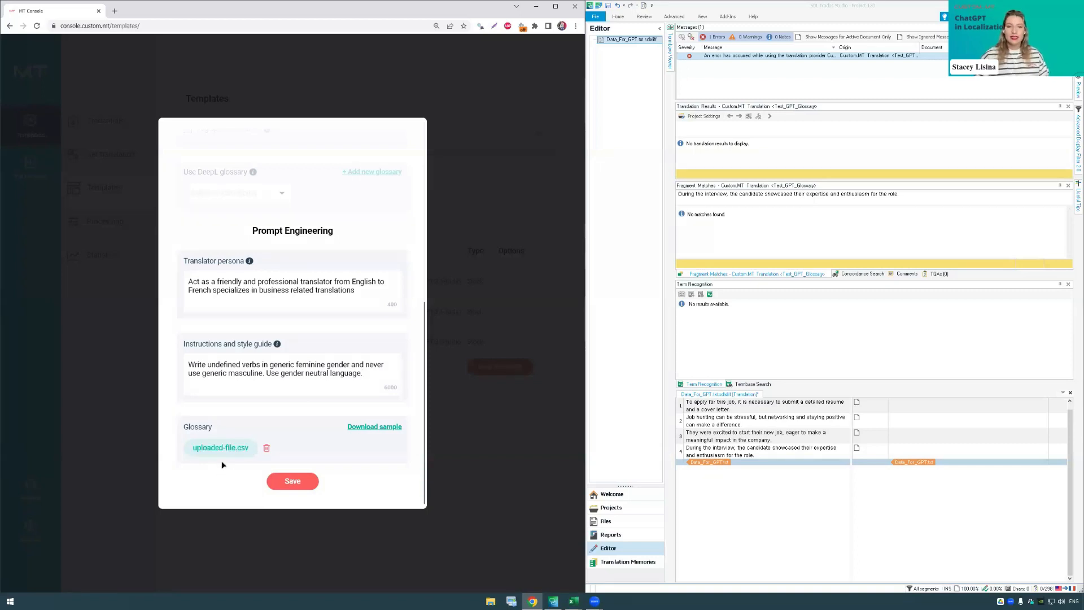
{"action": "left_click", "coordinate": [303, 482]}
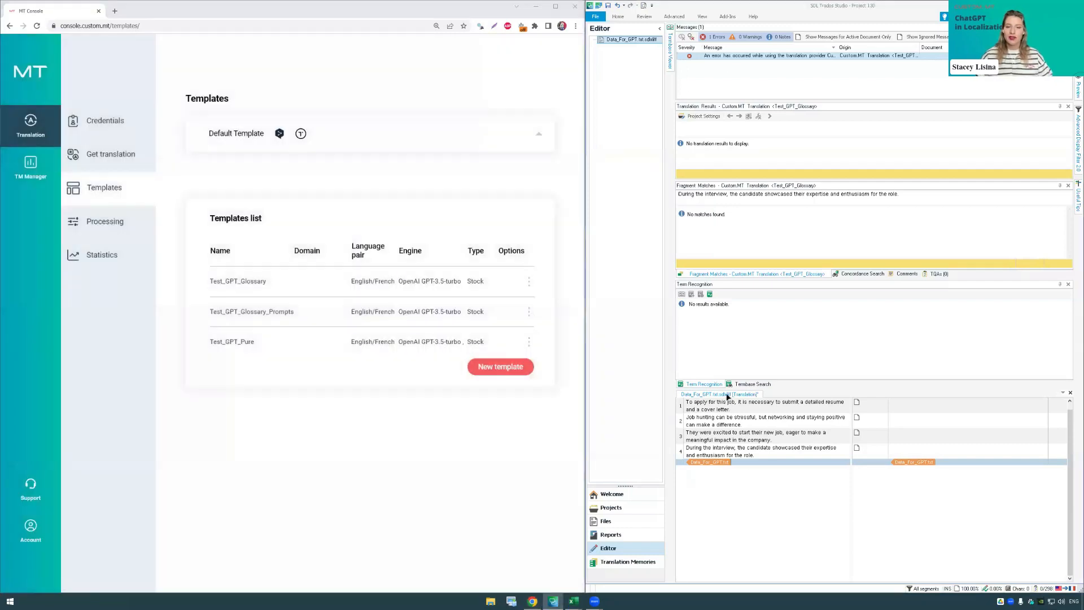
Step: In the Trados project settings, set the Custom.MT translation provider's model to Test_GPT_Glossary_Prompts and apply the settings
{"action": "left_click", "coordinate": [618, 16]}
{"action": "left_click", "coordinate": [602, 39]}
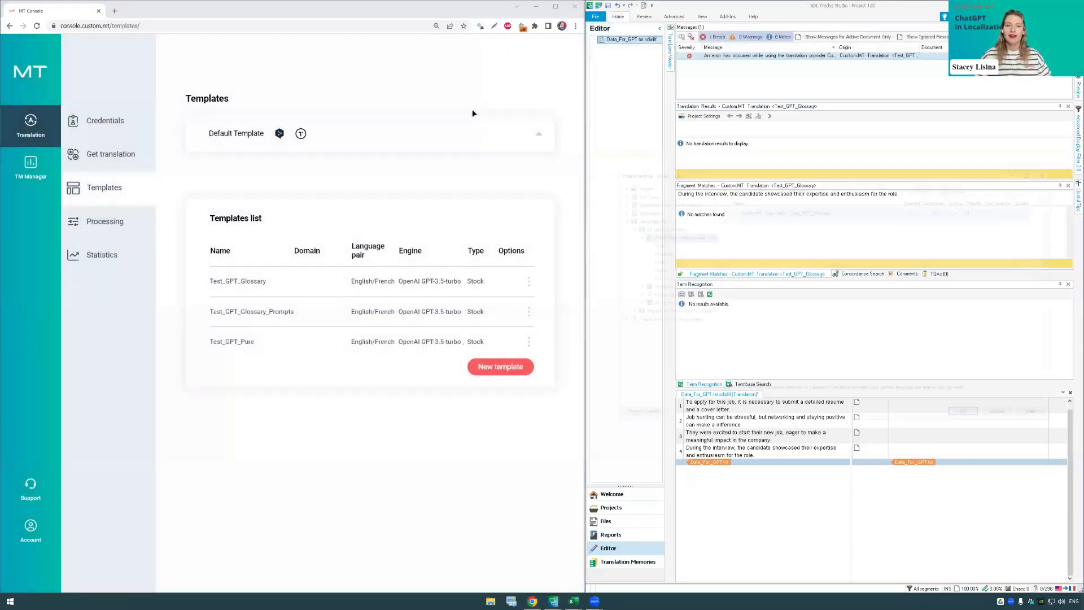
{"action": "left_click", "coordinate": [802, 187]}
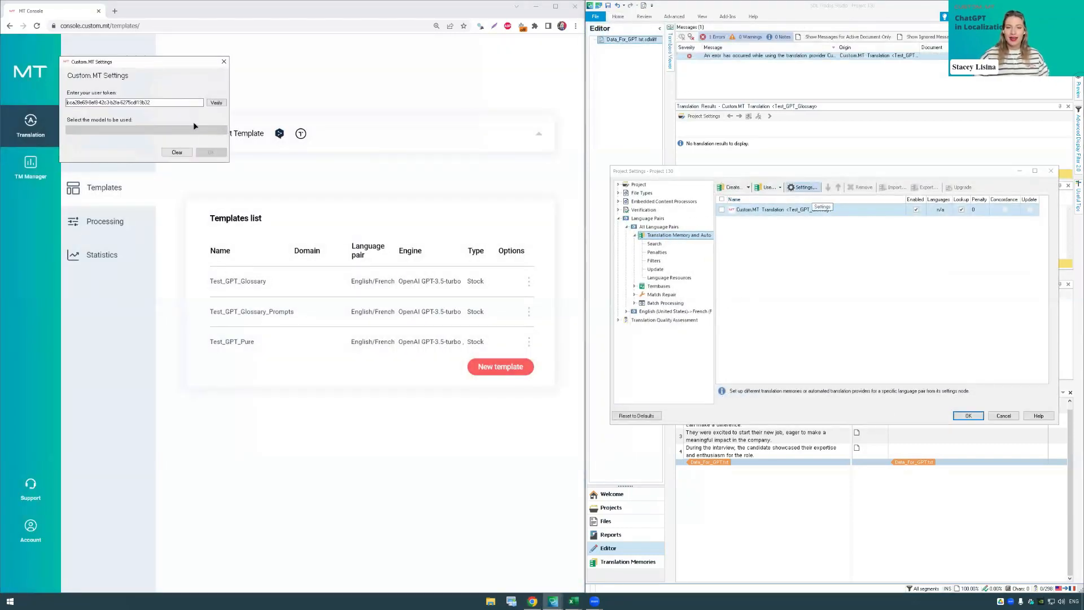
{"action": "left_click", "coordinate": [213, 130]}
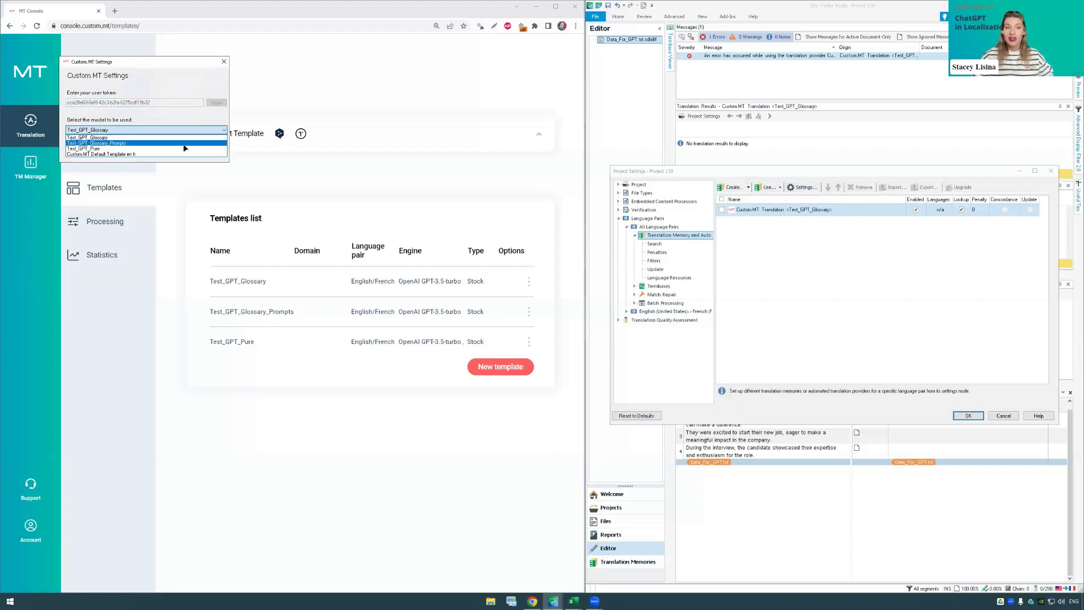
{"action": "left_click", "coordinate": [181, 147]}
{"action": "left_click", "coordinate": [211, 152]}
{"action": "left_click", "coordinate": [968, 416]}
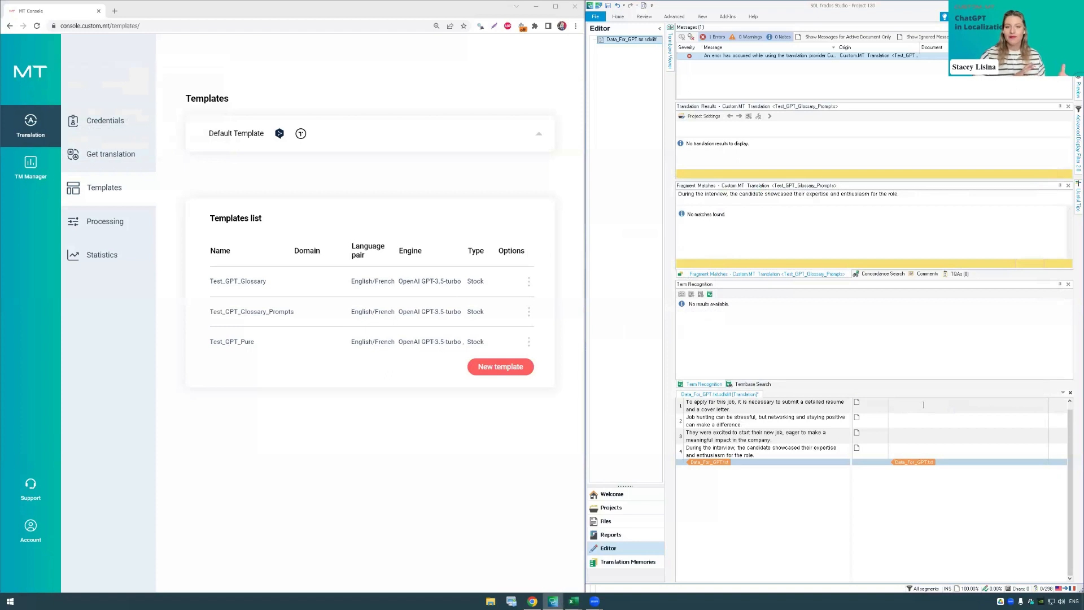
Step: Fill the four empty target segments with machine translations from the Test_GPT_Glossary_Prompts template
{"action": "left_click", "coordinate": [923, 404]}
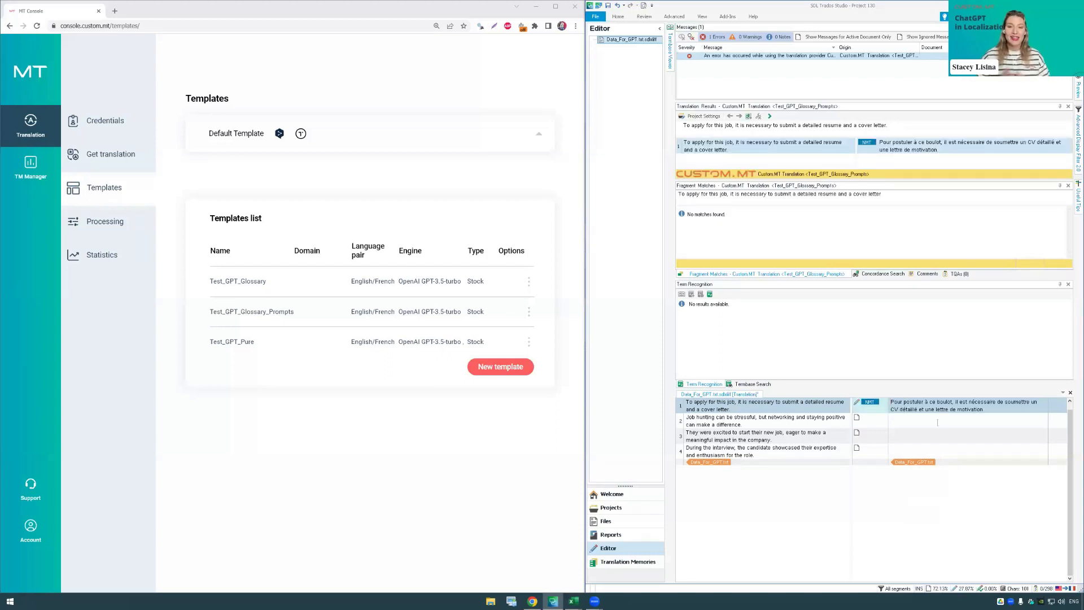
{"action": "left_click", "coordinate": [943, 422]}
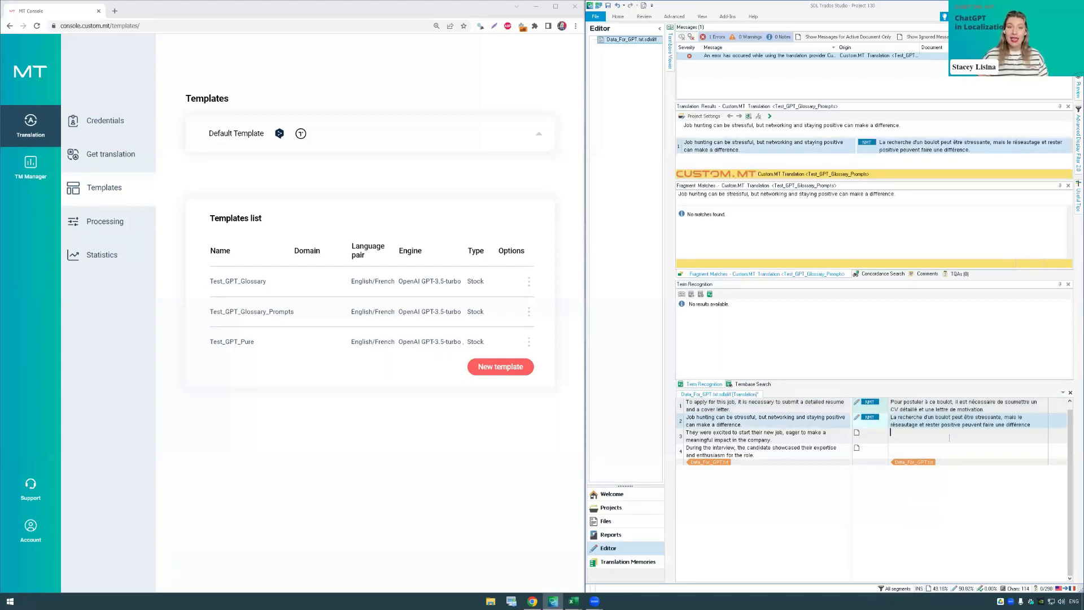
{"action": "left_click", "coordinate": [950, 438]}
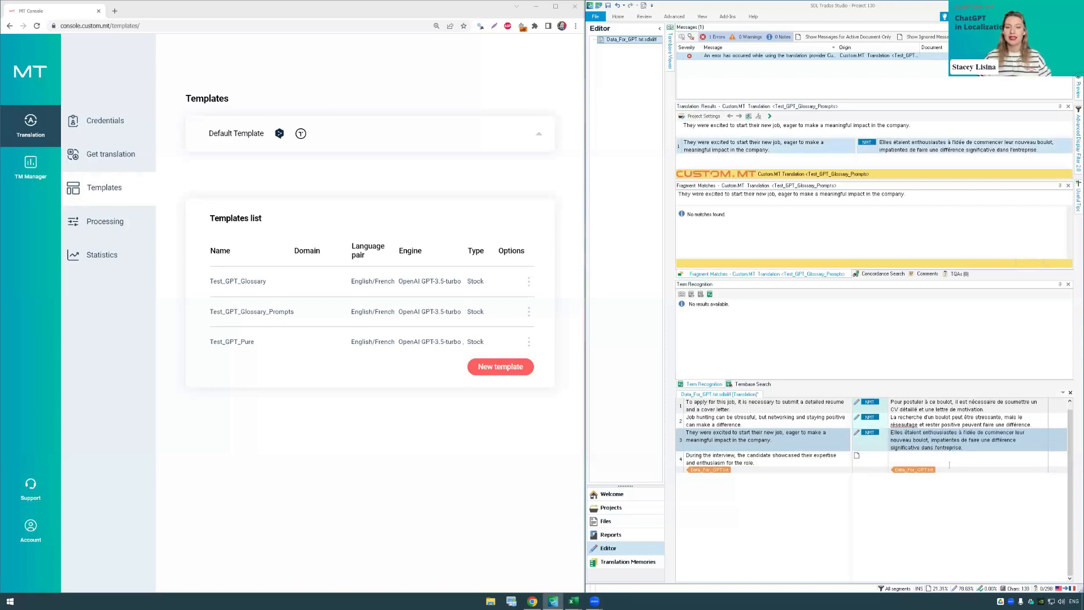
{"action": "left_click", "coordinate": [946, 477]}
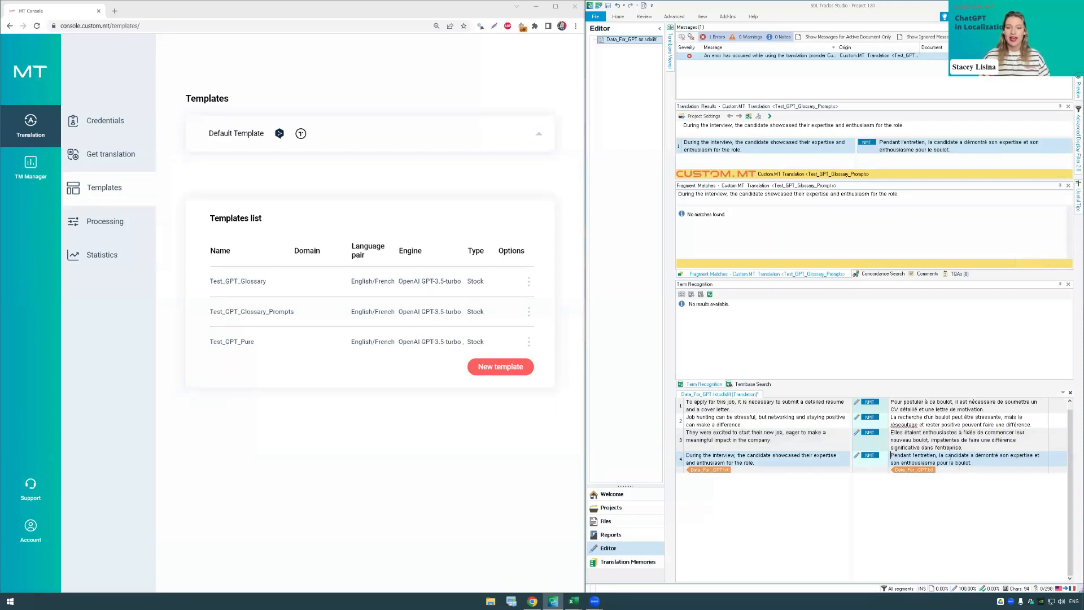
Step: Highlight "la candidate" in the French text of segment 4 and switch to the Results workbook in Excel
{"action": "left_click_drag", "start_coordinate": [938, 455], "coordinate": [969, 455]}
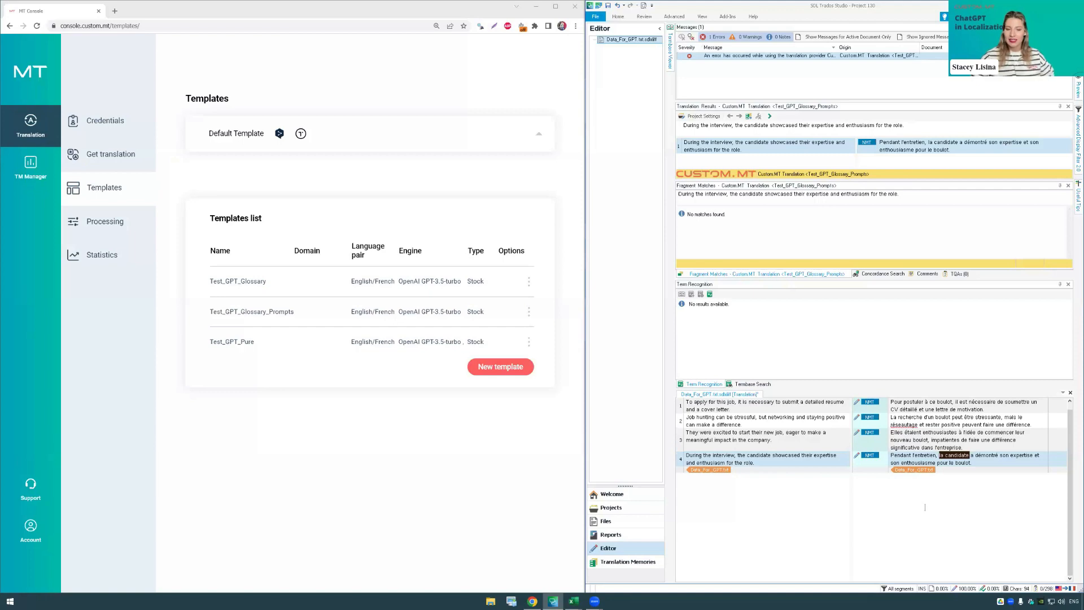
{"action": "left_click", "coordinate": [573, 556]}
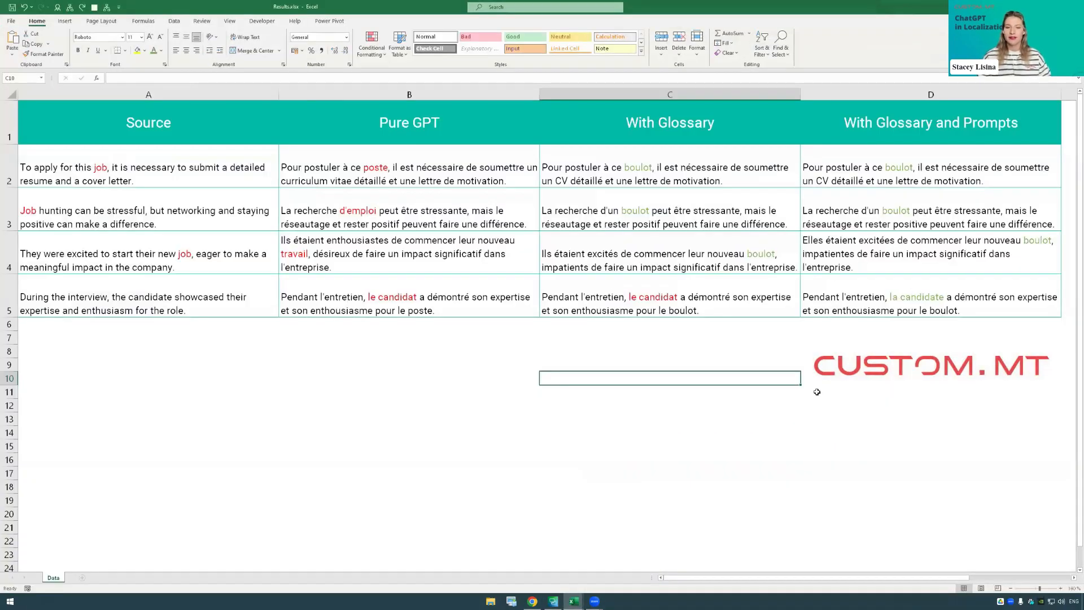
Step: Compare the source sentences with their French translations in the Pure GPT, With Glossary, and With Glossary and Prompts columns
{"action": "left_click", "coordinate": [468, 441]}
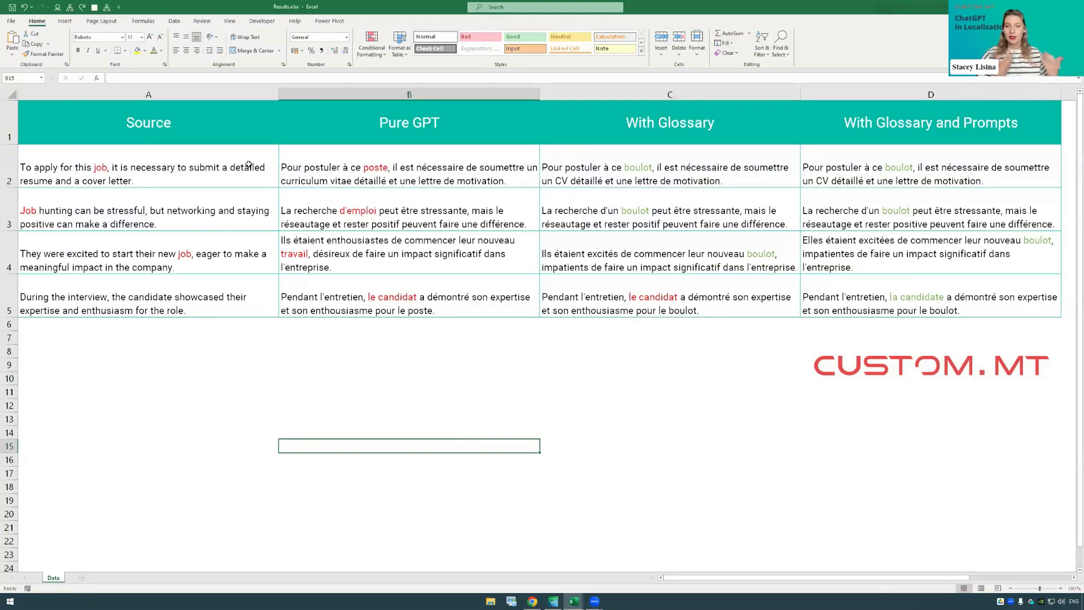
{"action": "left_click", "coordinate": [206, 167]}
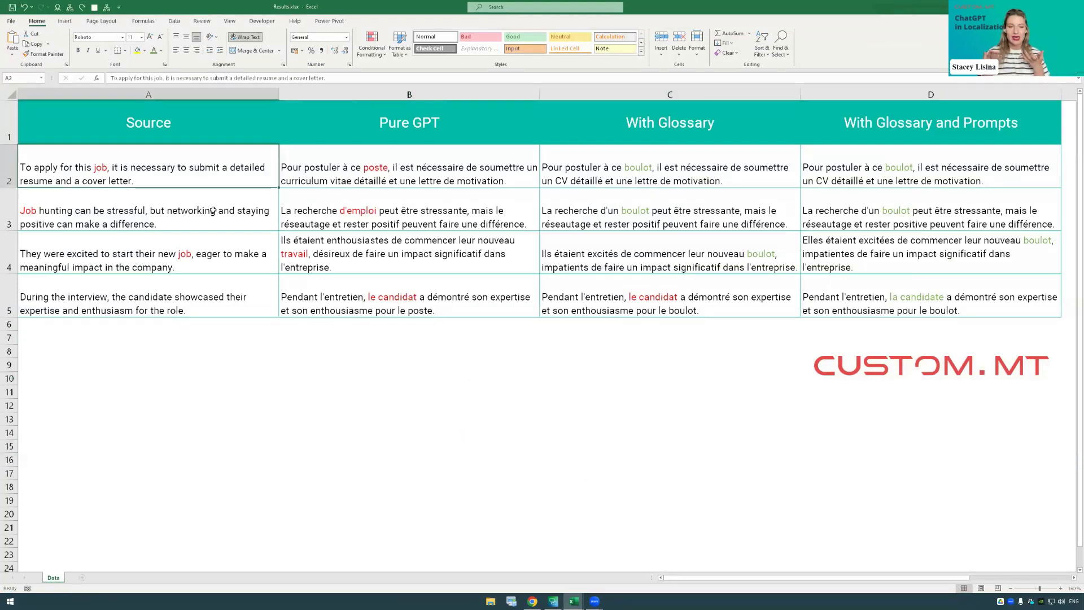
{"action": "double_click", "coordinate": [215, 210]}
{"action": "left_click", "coordinate": [207, 353]}
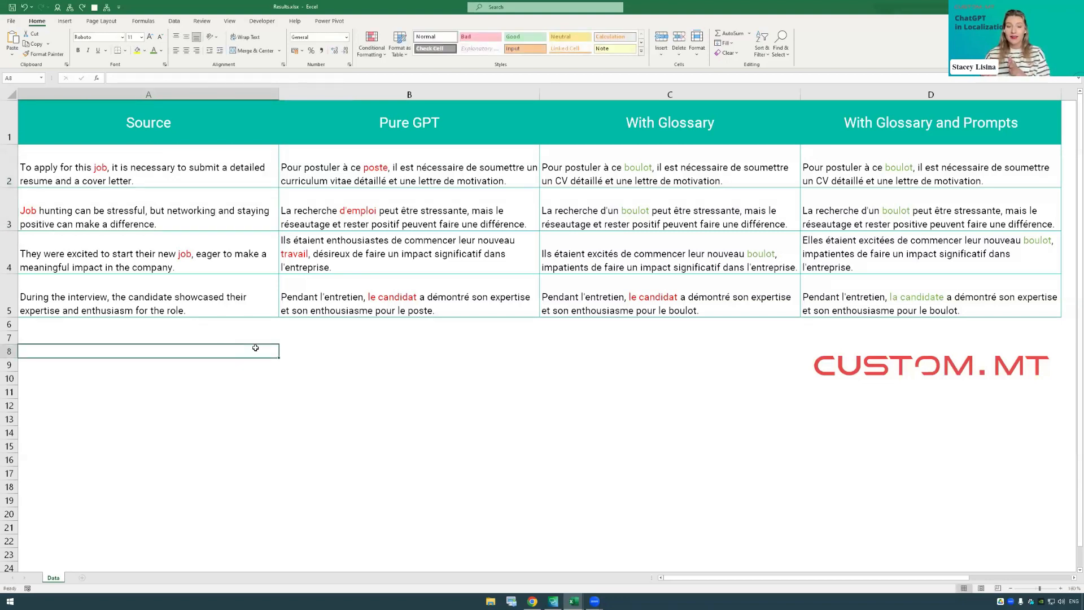
{"action": "left_click", "coordinate": [643, 161]}
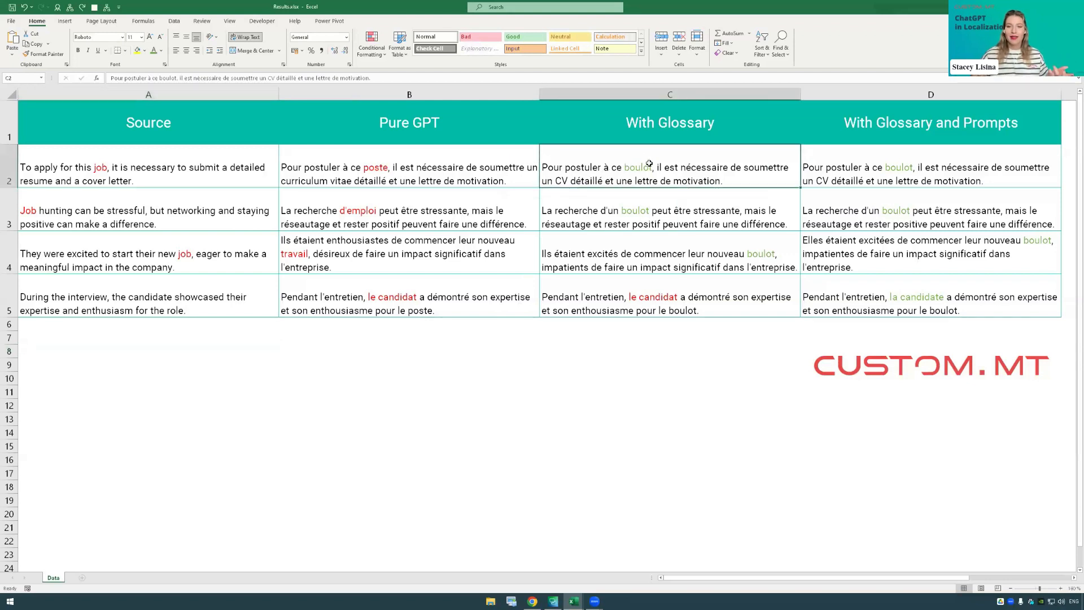
{"action": "left_click", "coordinate": [902, 293]}
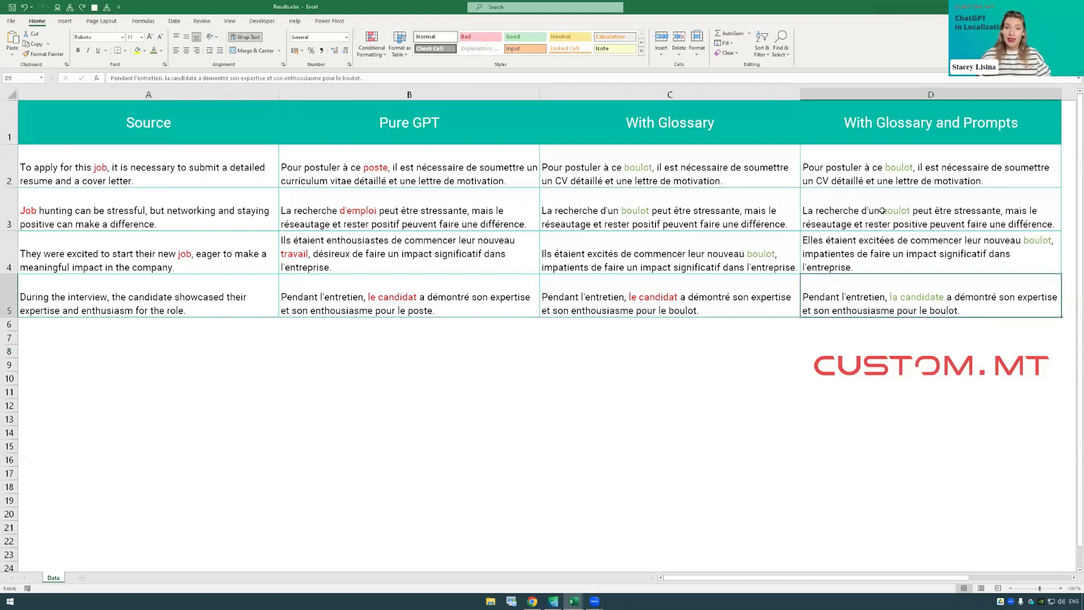
{"action": "double_click", "coordinate": [919, 162]}
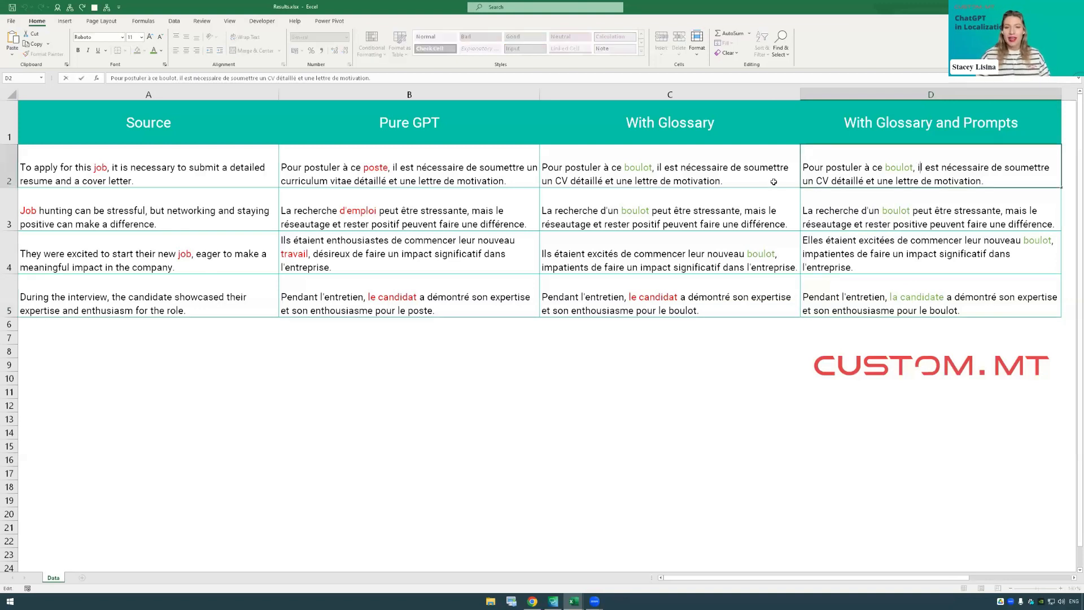
{"action": "left_click", "coordinate": [752, 172]}
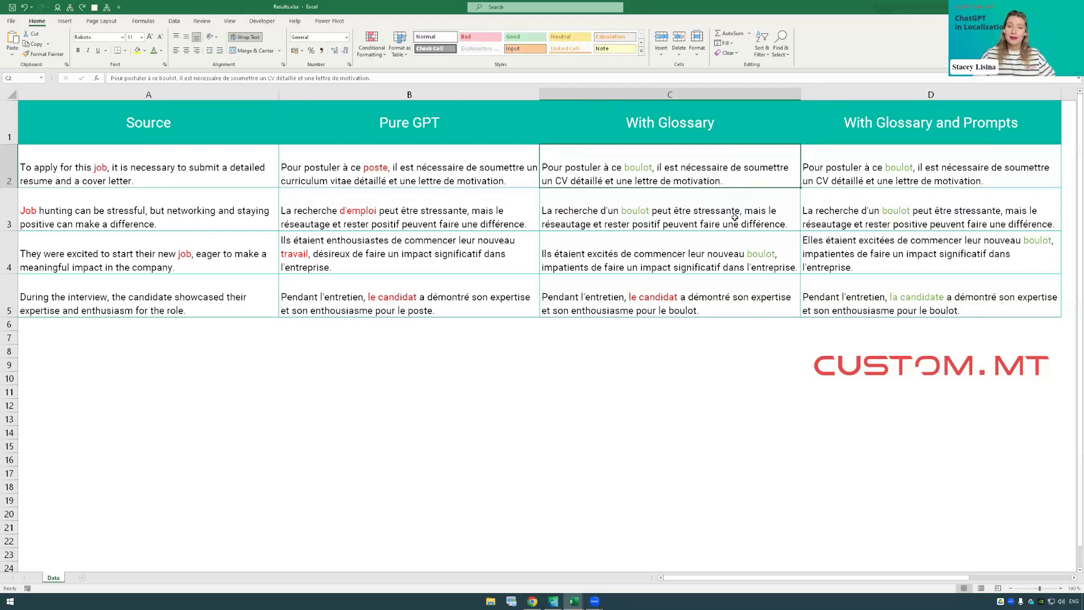
{"action": "left_click", "coordinate": [621, 244]}
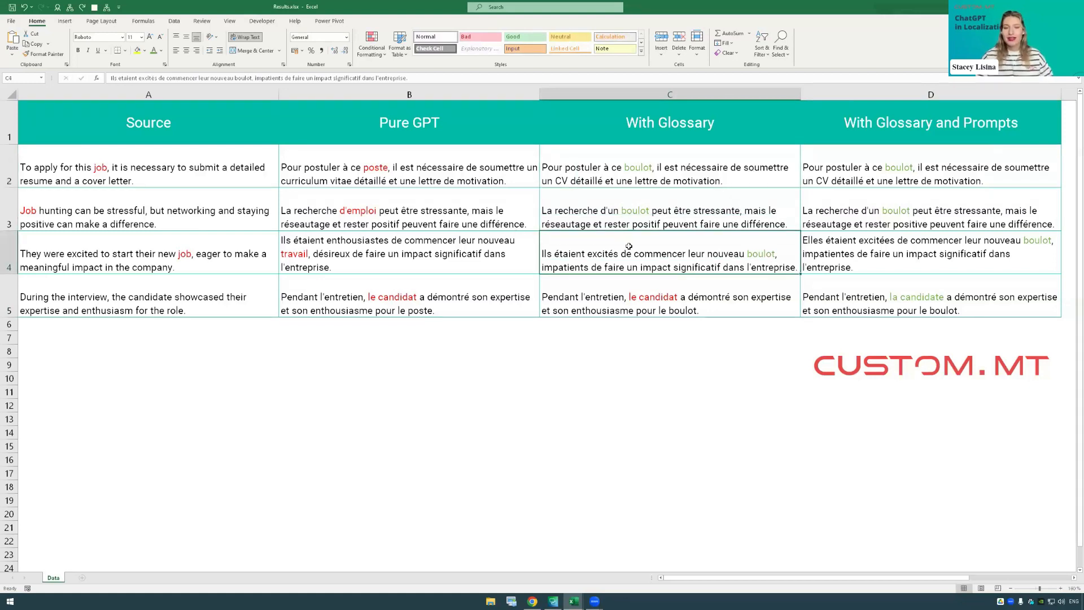
{"action": "left_click", "coordinate": [704, 340]}
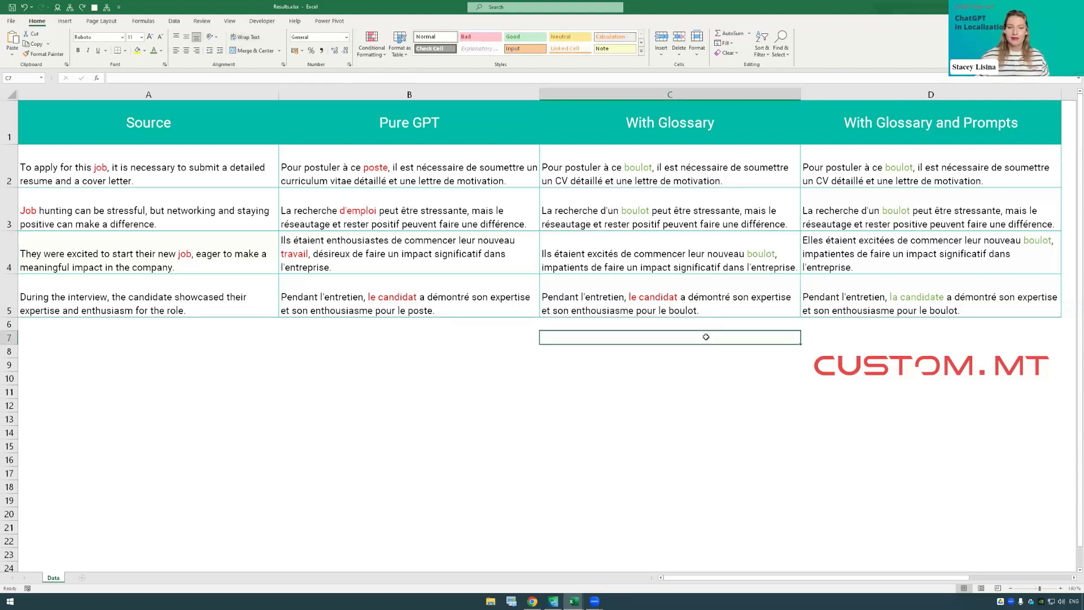